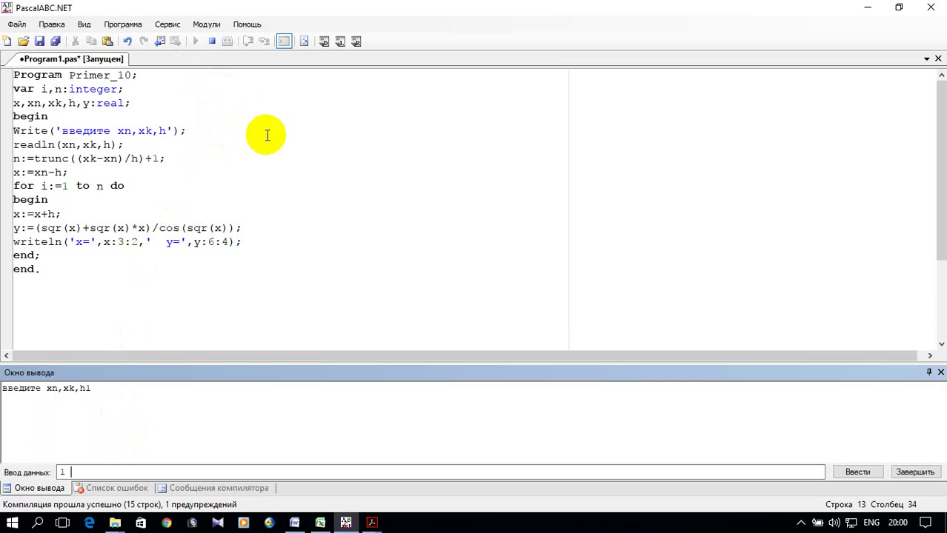
- Complete the running program's input line as 1 10 1.5 for xn, xk and h, and submit it
{"action": "type", "text": "0-1,5"}
{"action": "key", "text": "BackSpace"}
{"action": "key", "text": "BackSpace"}
{"action": "type", "text": ".5"}
{"action": "key", "text": "Return"}
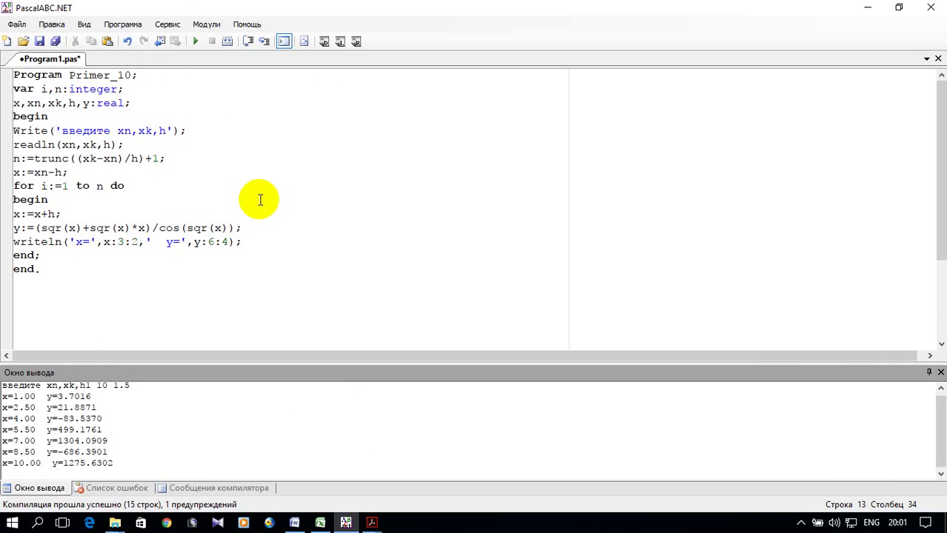
- Copy the entire Primer_10 program code from the editor
{"action": "left_click", "coordinate": [57, 271]}
{"action": "left_click_drag", "start_coordinate": [56, 270], "coordinate": [10, 42]}
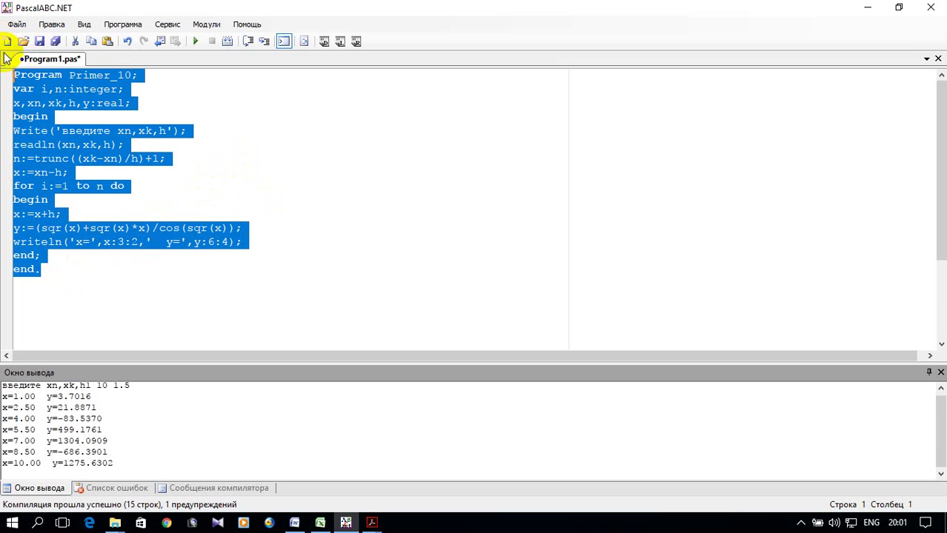
{"action": "right_click", "coordinate": [32, 98]}
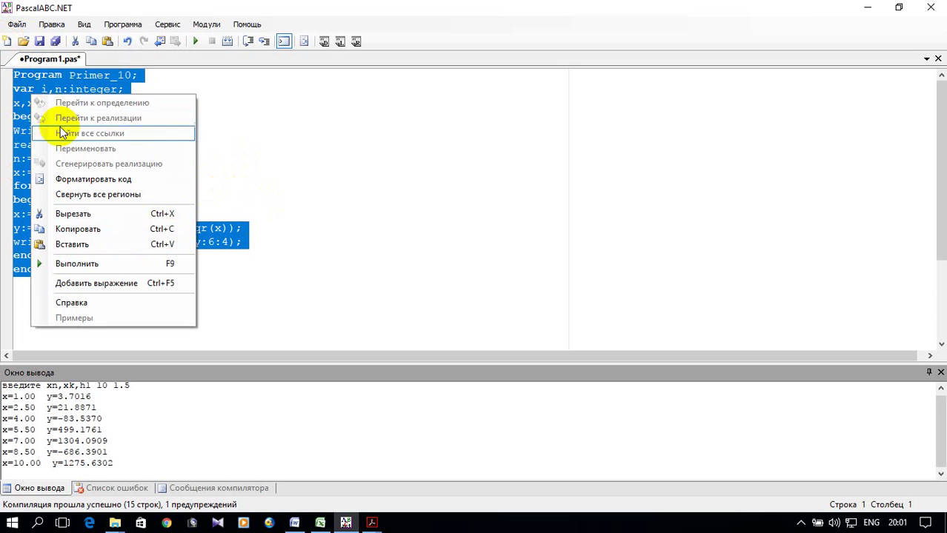
{"action": "left_click", "coordinate": [106, 229]}
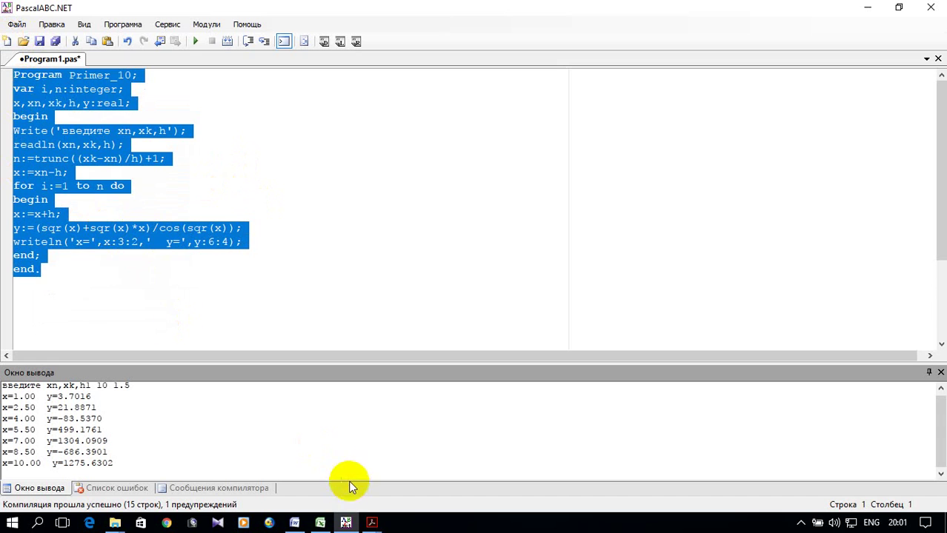
- Switch to Excel, paste the program code starting at cell A2, and fit column A's width to the text
{"action": "left_click", "coordinate": [320, 523]}
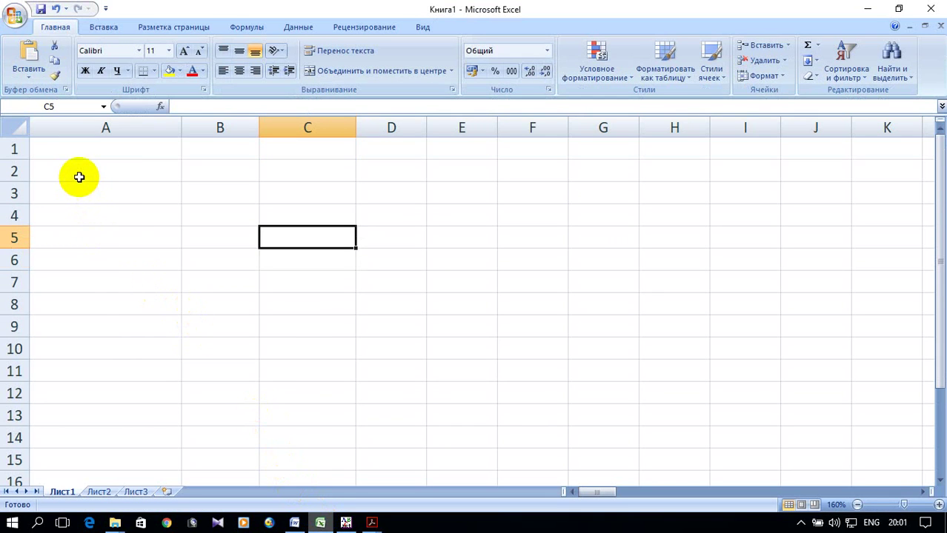
{"action": "left_click", "coordinate": [78, 174]}
{"action": "right_click", "coordinate": [79, 175]}
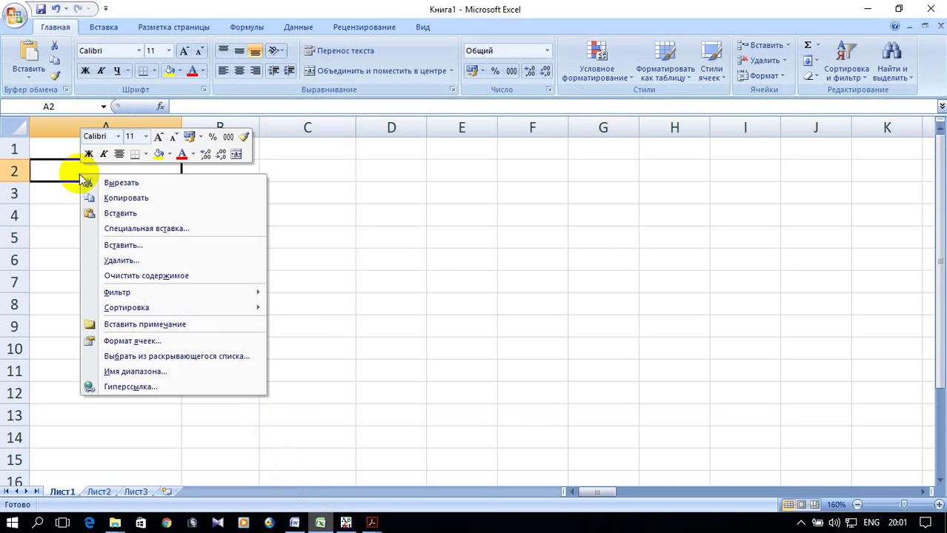
{"action": "left_click", "coordinate": [130, 214]}
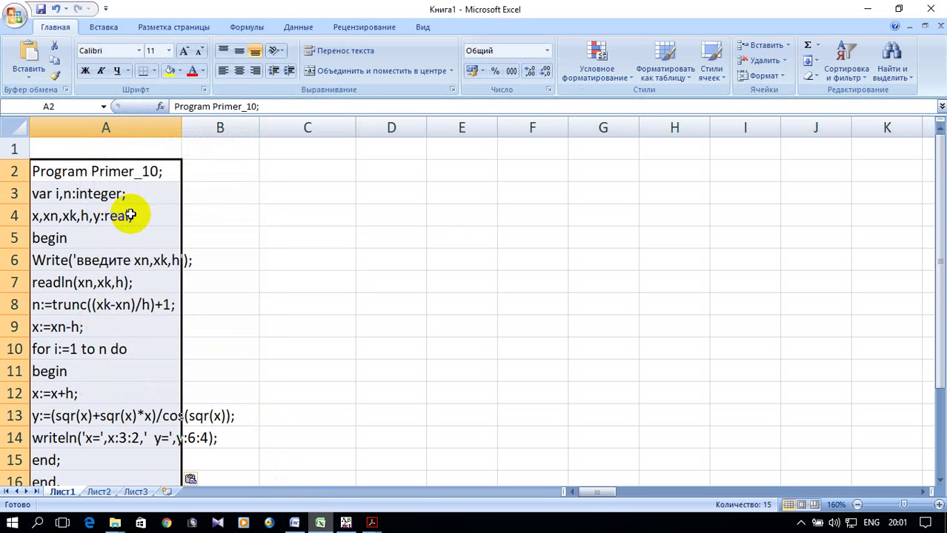
{"action": "double_click", "coordinate": [182, 127]}
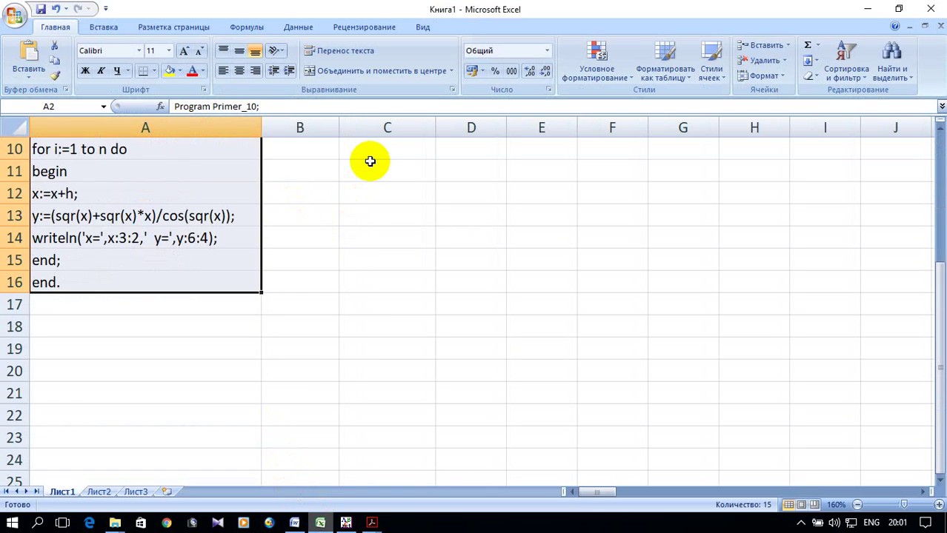
- Enter the column headings "Параметр" in cell B1 and "Значение" in cell C1
{"action": "left_click", "coordinate": [275, 148]}
{"action": "type", "text": "Параметр"}
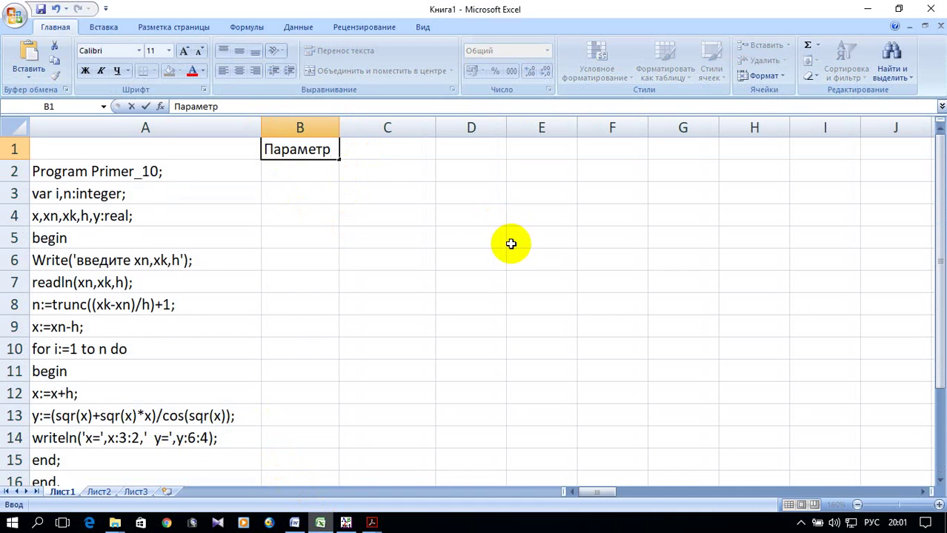
{"action": "left_click", "coordinate": [370, 152]}
{"action": "type", "text": "Значение"}
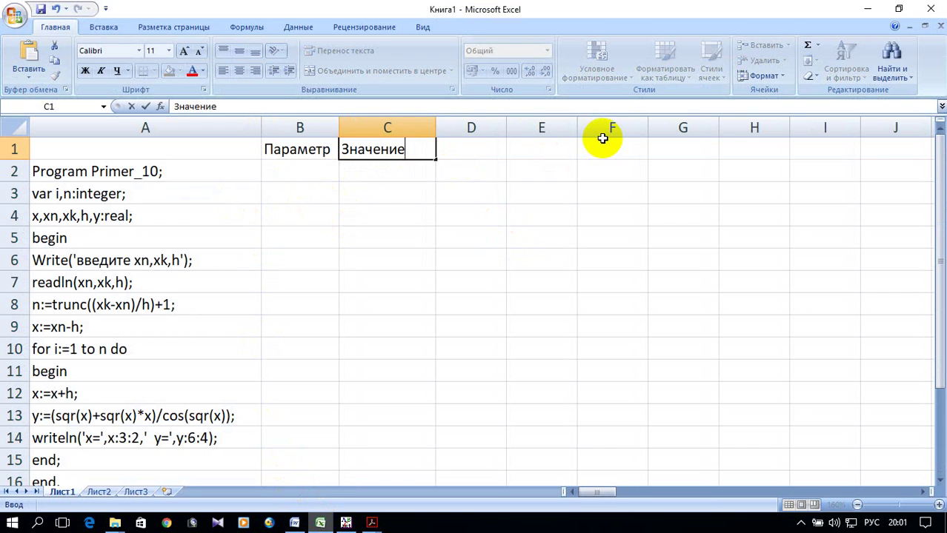
{"action": "key", "text": "Return"}
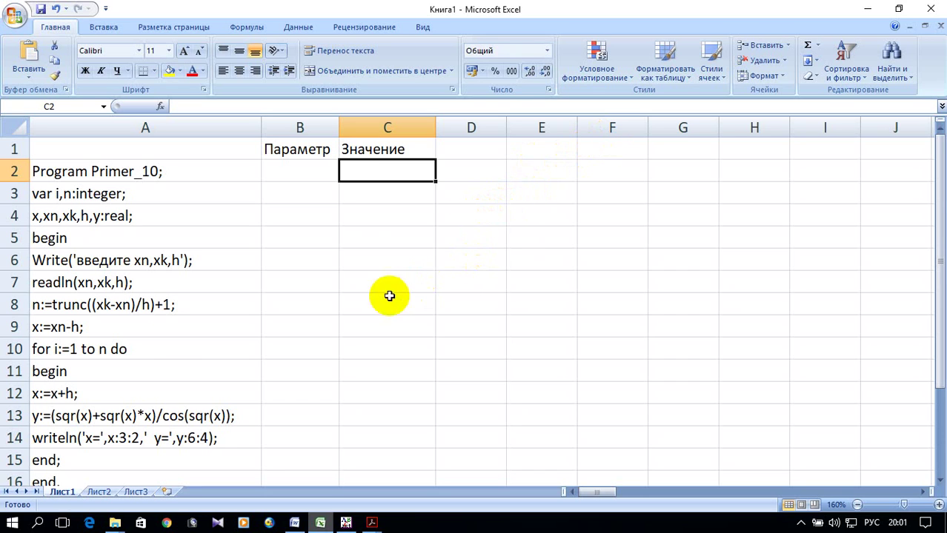
- Label the input parameters with "xn=" in B5, "xk=" in B6 and "h=" in B7
{"action": "left_click", "coordinate": [307, 288]}
{"action": "type", "text": "p"}
{"action": "type", "text": "="}
{"action": "key", "text": "BackSpace"}
{"action": "key", "text": "BackSpace"}
{"action": "type", "text": "h="}
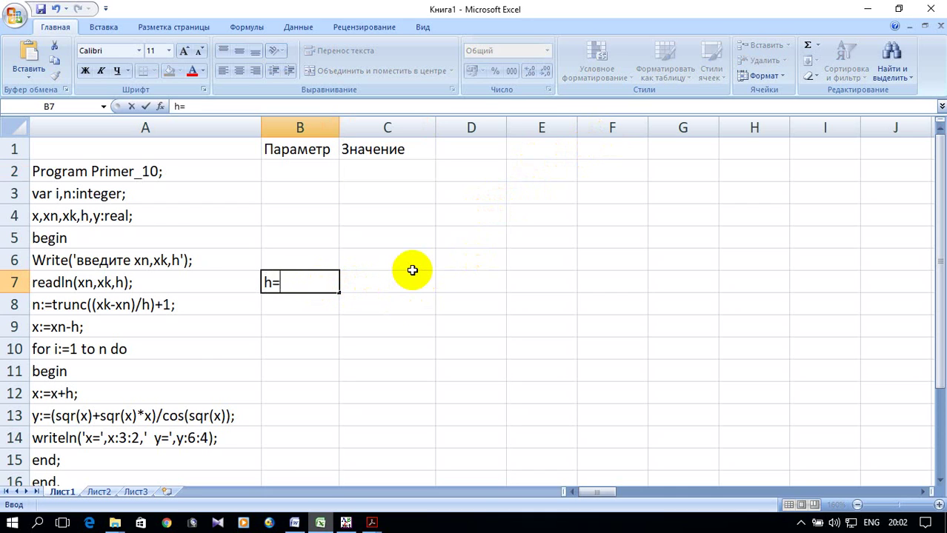
{"action": "left_click", "coordinate": [302, 257]}
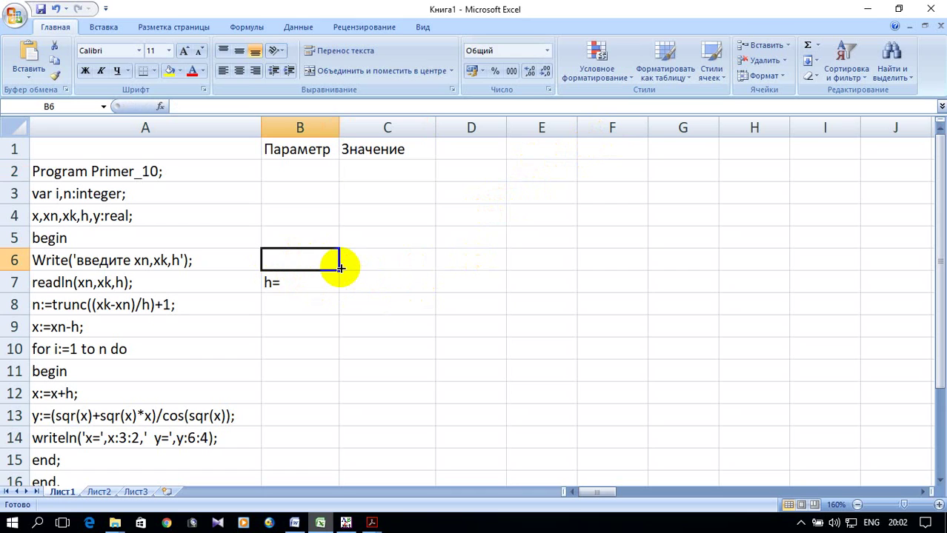
{"action": "type", "text": "xk="}
{"action": "left_click", "coordinate": [307, 237]}
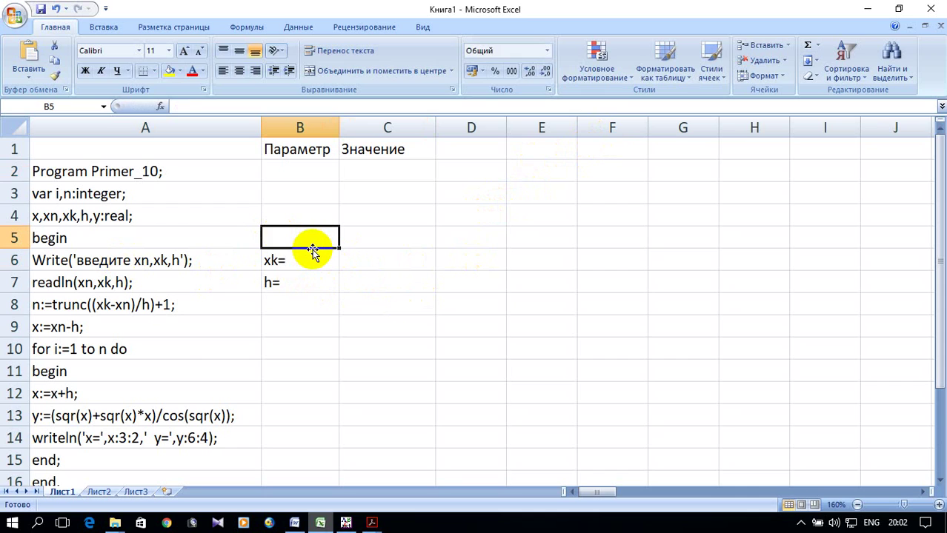
{"action": "type", "text": "xn="}
{"action": "left_click", "coordinate": [312, 251]}
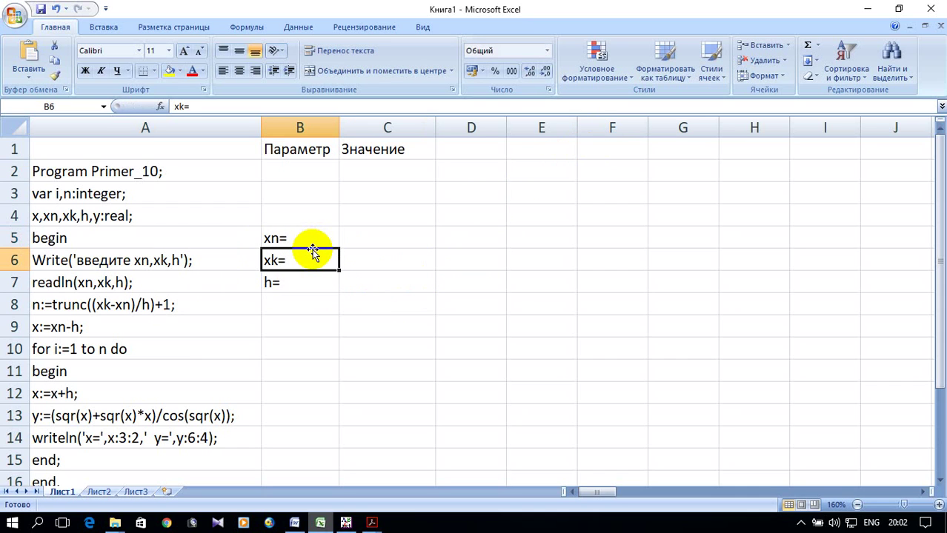
- Enter the parameter values 1 for xn in C5, 10 for xk in C6 and 1,5 for h in C7
{"action": "left_click", "coordinate": [385, 242]}
{"action": "type", "text": "1"}
{"action": "left_click", "coordinate": [381, 260]}
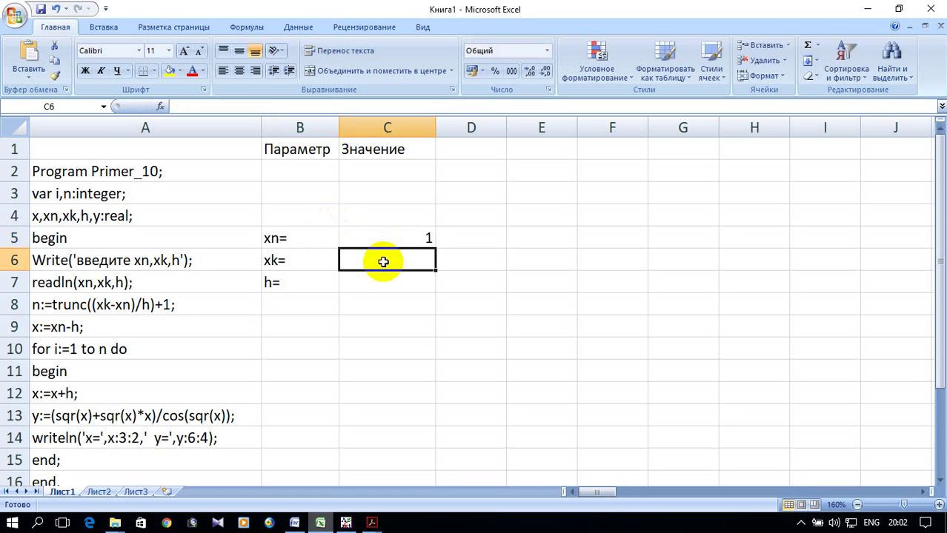
{"action": "type", "text": "10"}
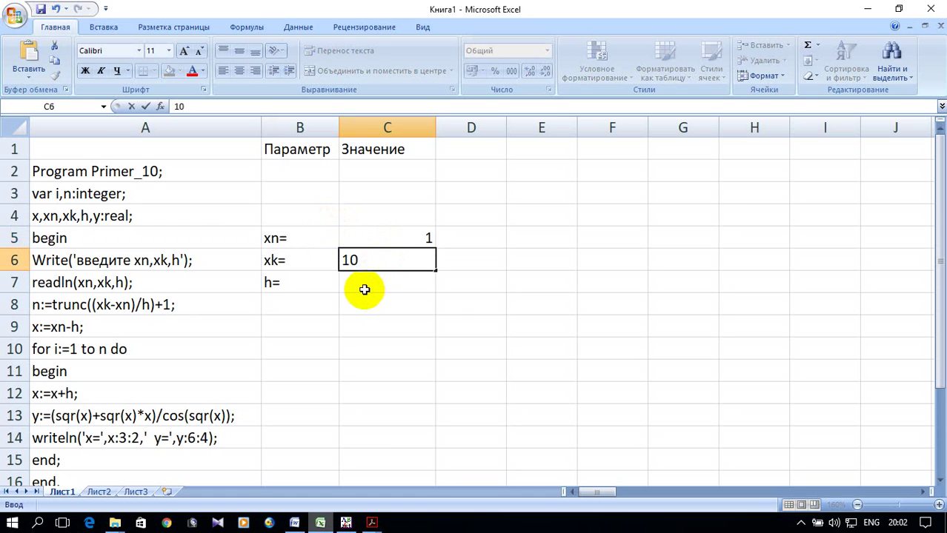
{"action": "left_click", "coordinate": [364, 286]}
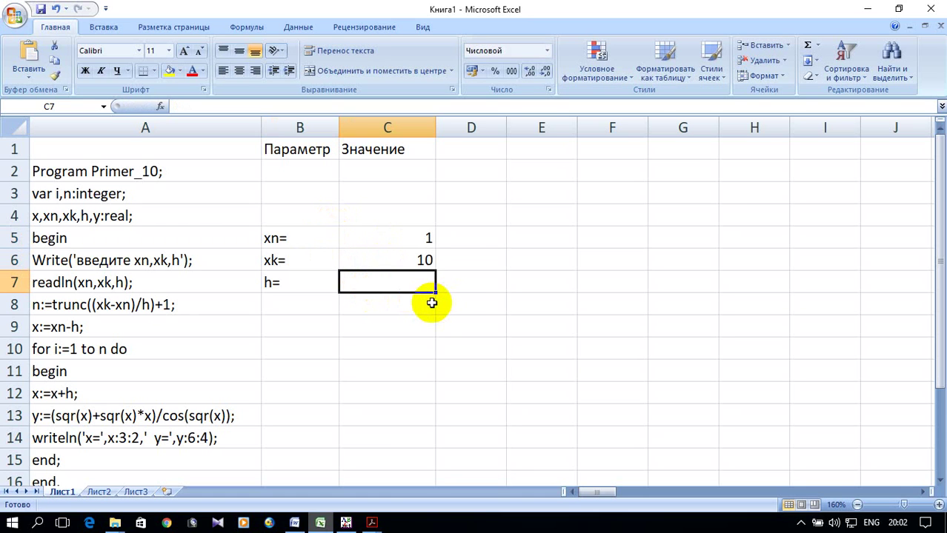
{"action": "type", "text": "1"}
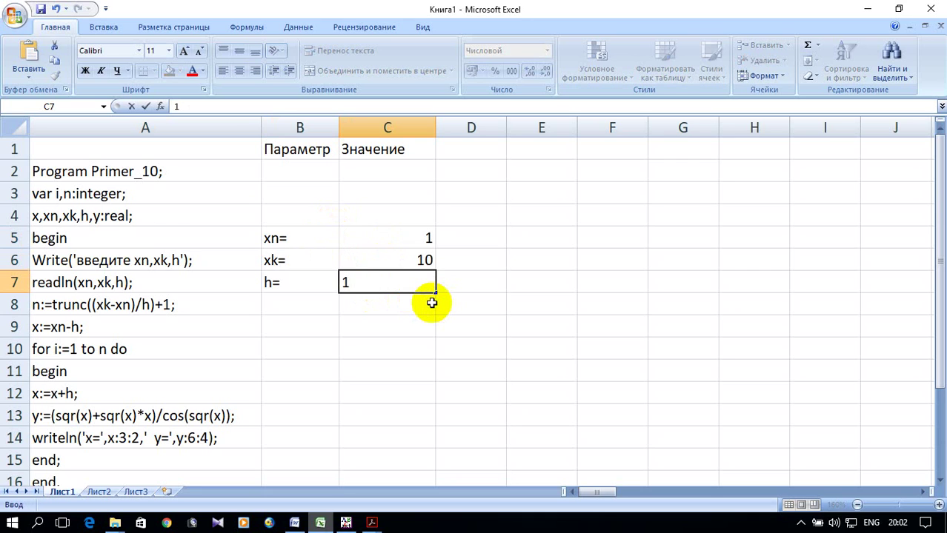
{"action": "type", "text": ",5"}
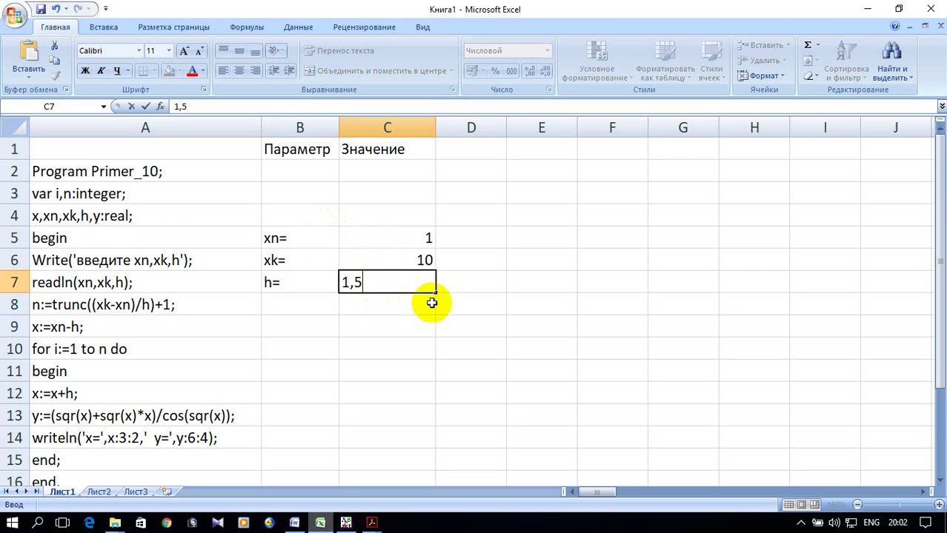
- Add the label "n=" in cell B8, beside the n:=trunc line
{"action": "left_click", "coordinate": [289, 306]}
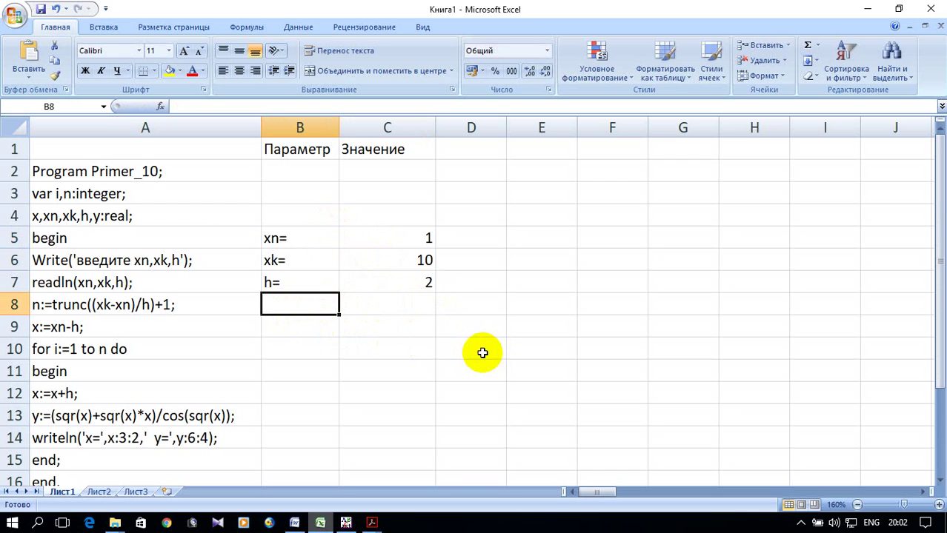
{"action": "type", "text": "n"}
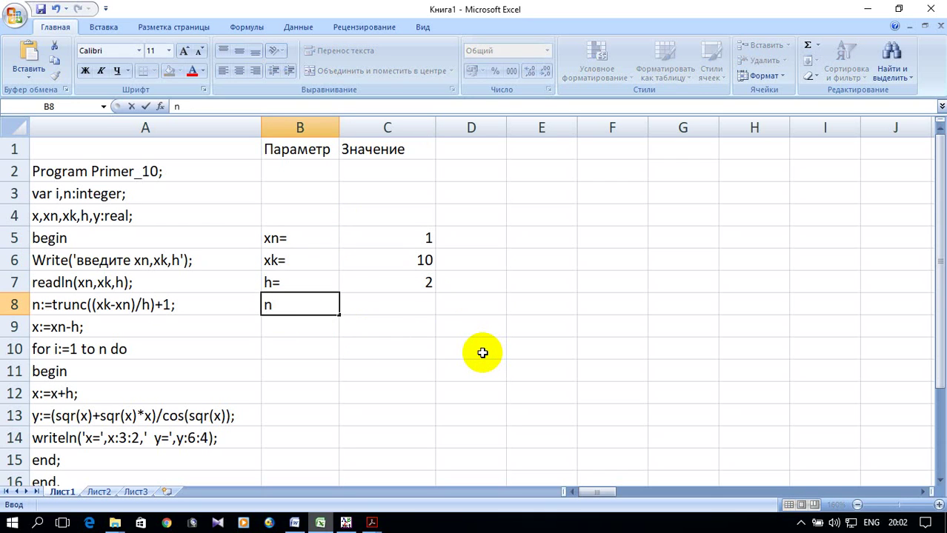
{"action": "left_click", "coordinate": [367, 296]}
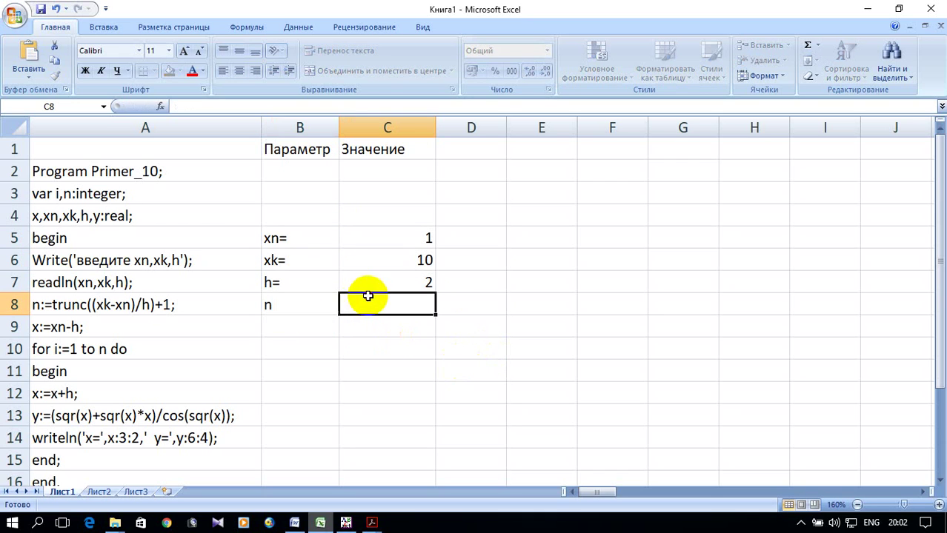
{"action": "double_click", "coordinate": [301, 303]}
{"action": "type", "text": "="}
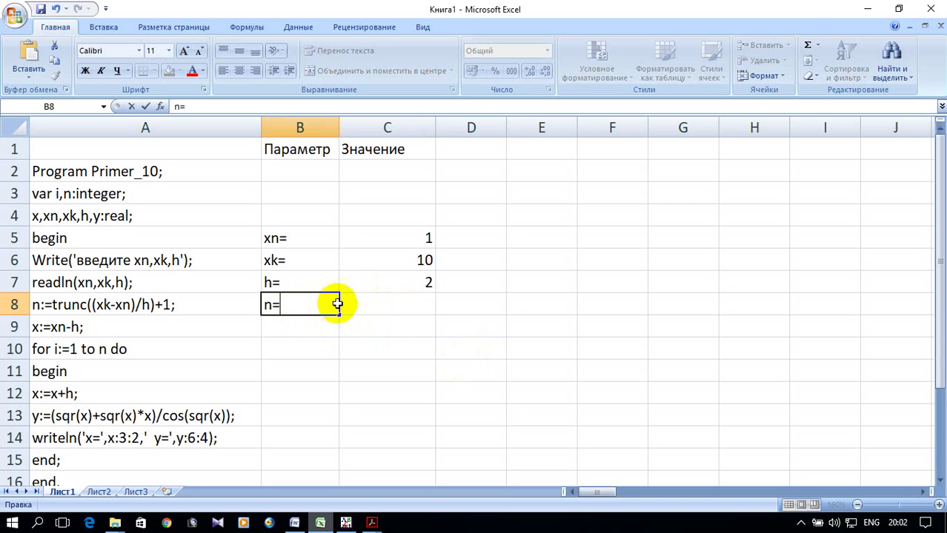
- Insert the ОКРУГЛВНИЗ function from the Математические category into cell C8, moving its arguments dialog clear of the data
{"action": "left_click", "coordinate": [400, 305]}
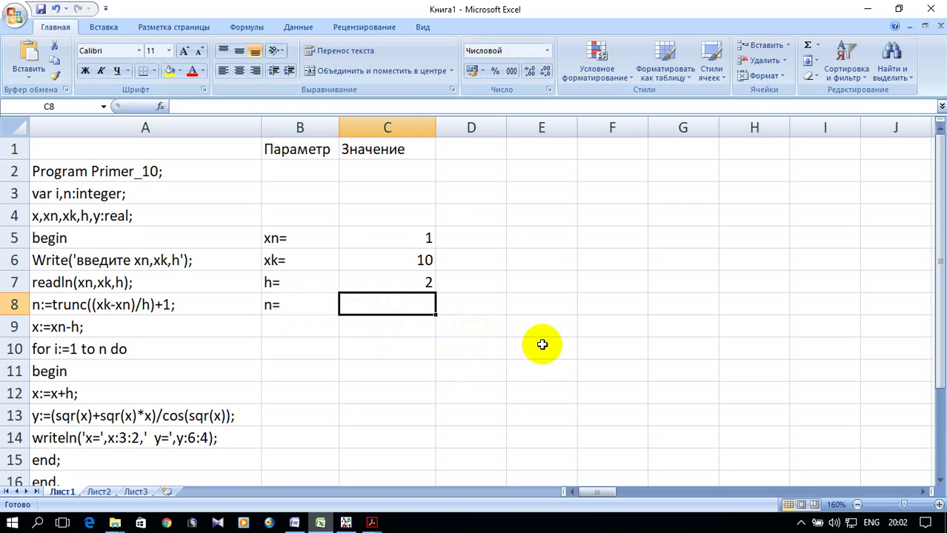
{"action": "left_click", "coordinate": [163, 106]}
{"action": "left_click_drag", "start_coordinate": [437, 110], "coordinate": [588, 110]}
{"action": "scroll", "coordinate": [648, 247], "scroll_direction": "down", "scroll_amount": 9}
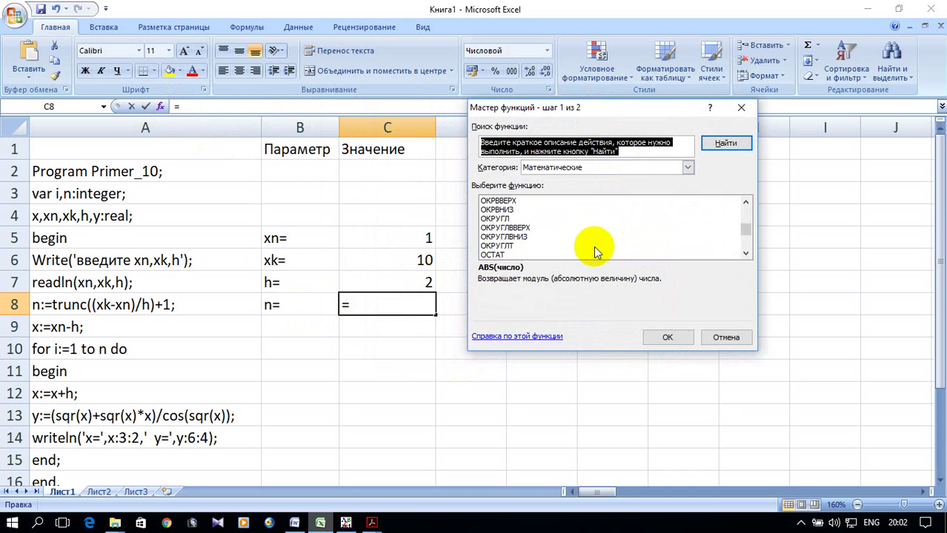
{"action": "left_click", "coordinate": [538, 237]}
{"action": "left_click", "coordinate": [664, 337]}
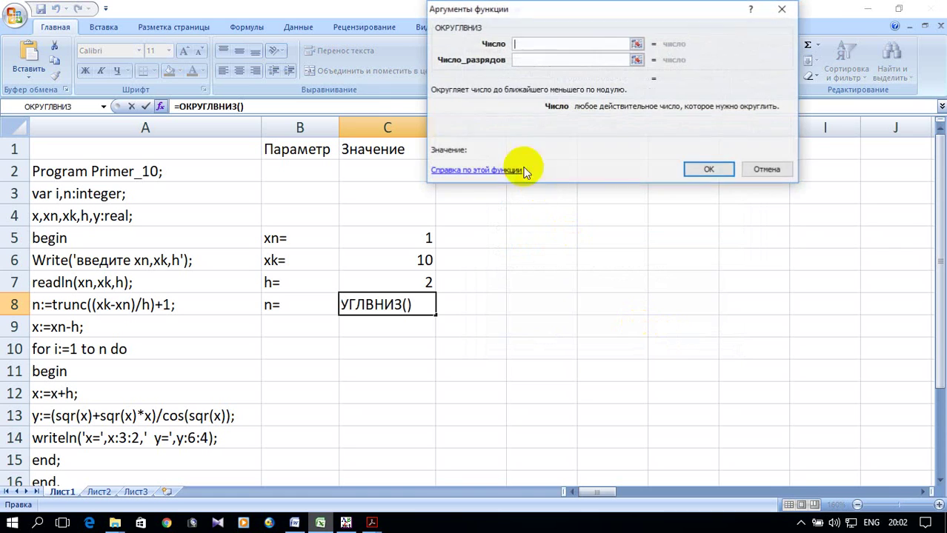
{"action": "left_click_drag", "start_coordinate": [541, 23], "coordinate": [619, 250]}
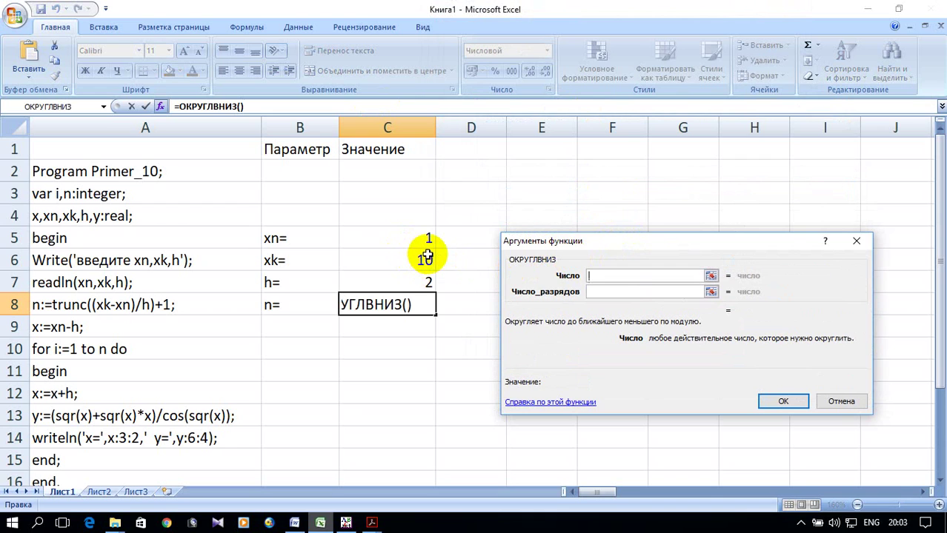
- Set the Число argument of ОКРУГЛВНИЗ to (C6-C5)/C7
{"action": "type", "text": "("}
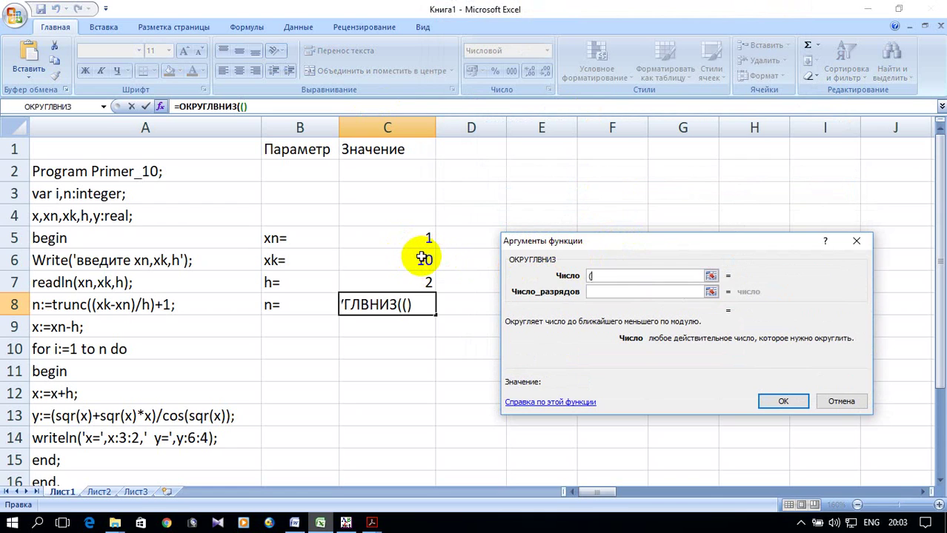
{"action": "left_click", "coordinate": [422, 257]}
{"action": "type", "text": "-"}
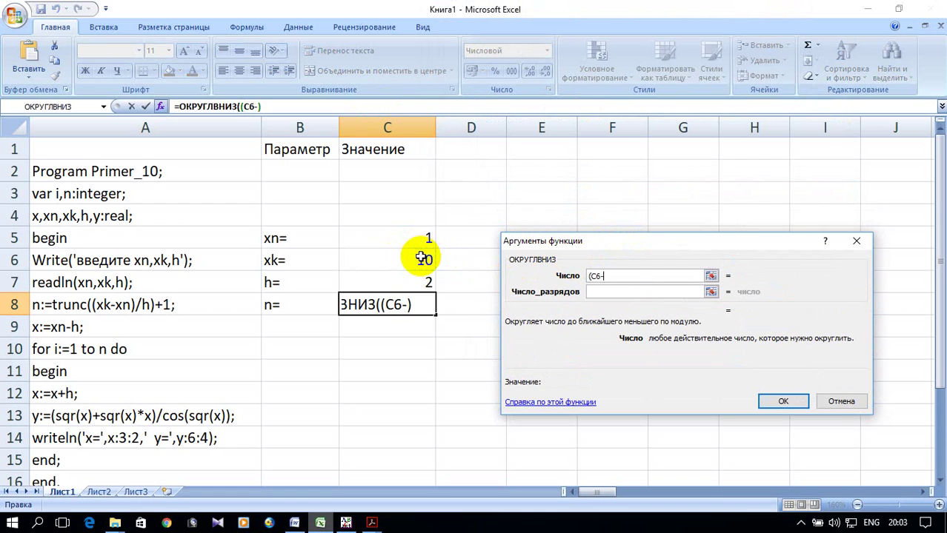
{"action": "left_click", "coordinate": [369, 240]}
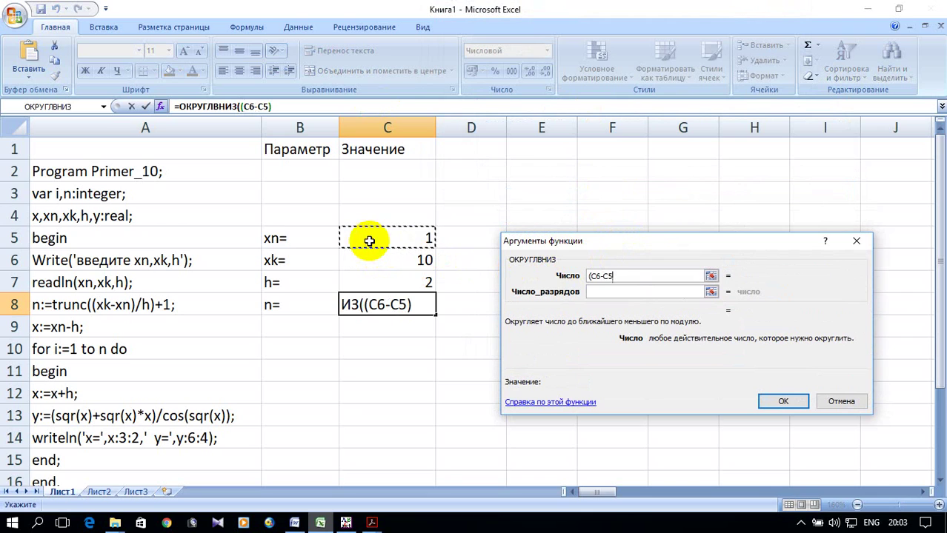
{"action": "type", "text": ")"}
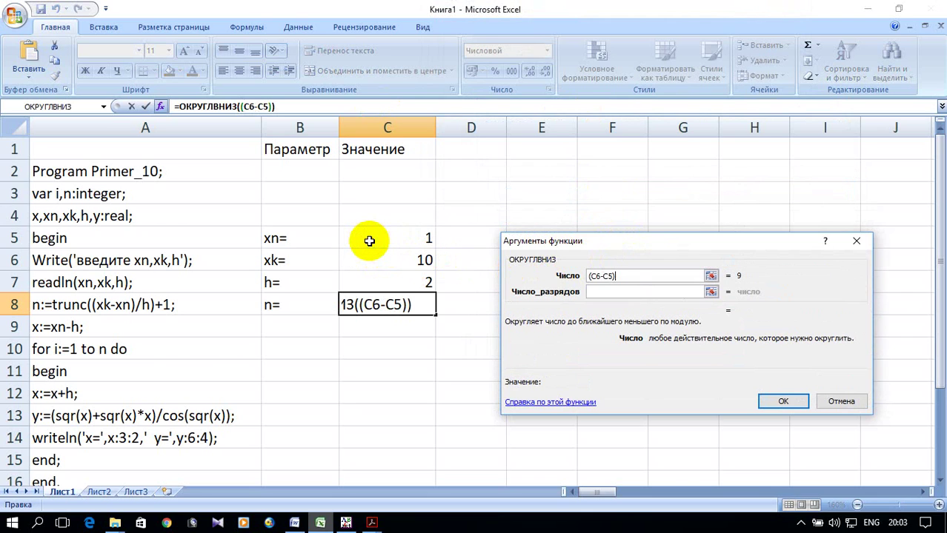
{"action": "type", "text": "/"}
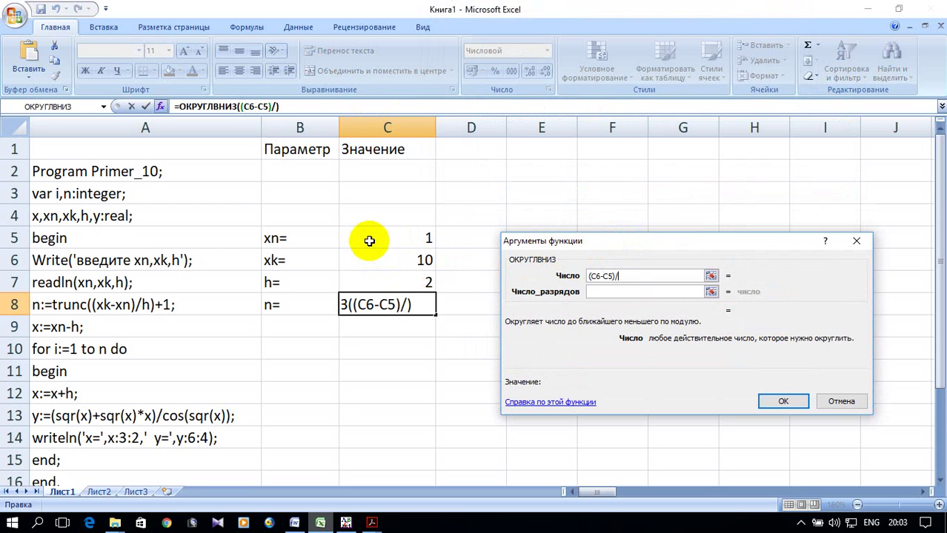
{"action": "left_click", "coordinate": [386, 278]}
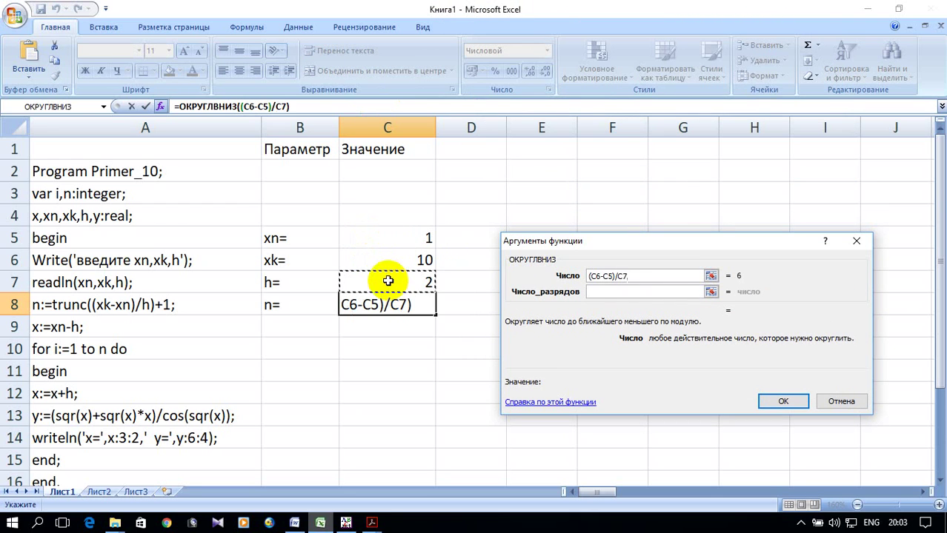
{"action": "left_click", "coordinate": [659, 276]}
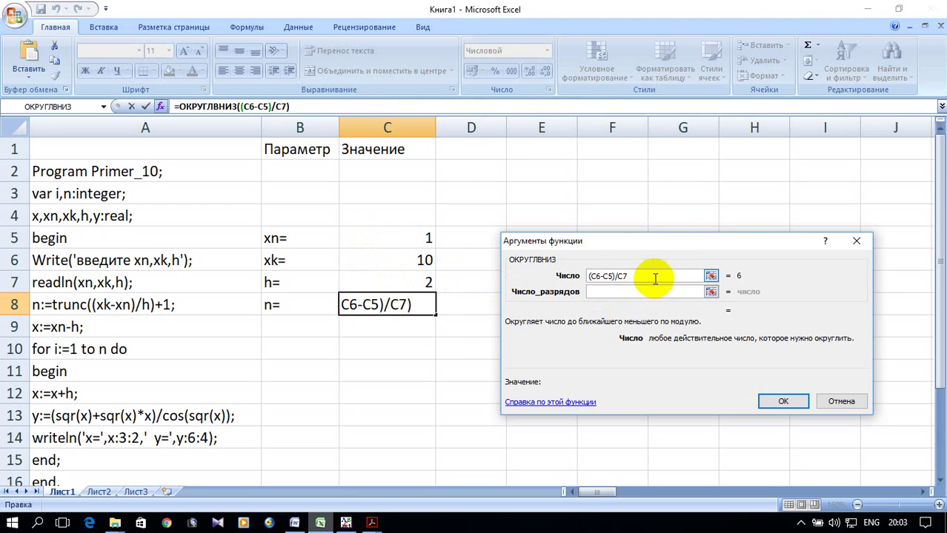
- Complete the ОКРУГЛВНИЗ function in C8 with Число (C6-C5)/C7+1 and Число_разрядов 0
{"action": "type", "text": "+1"}
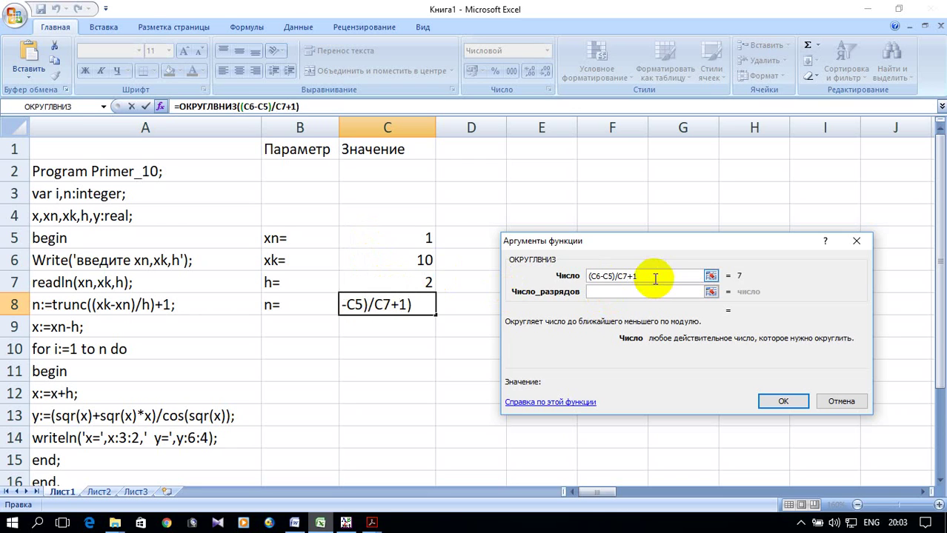
{"action": "left_click", "coordinate": [634, 291]}
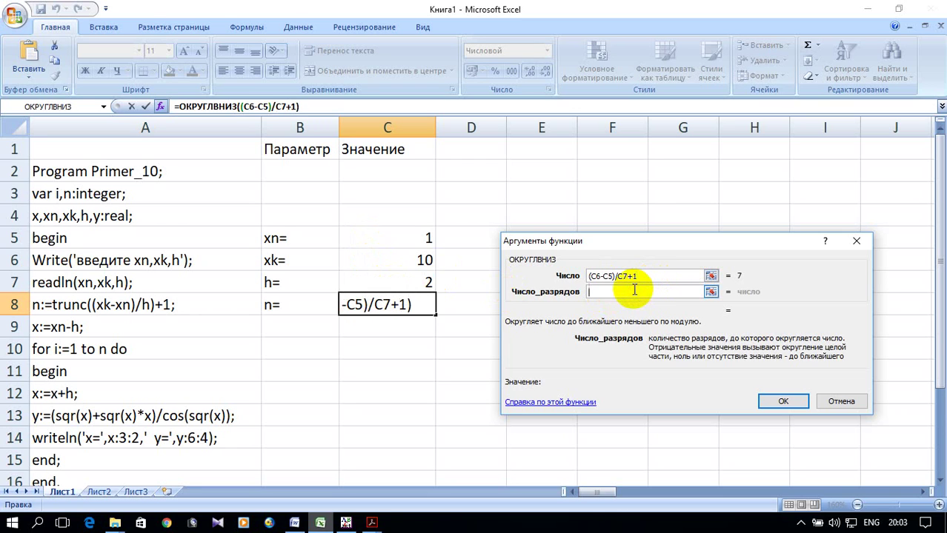
{"action": "type", "text": "1"}
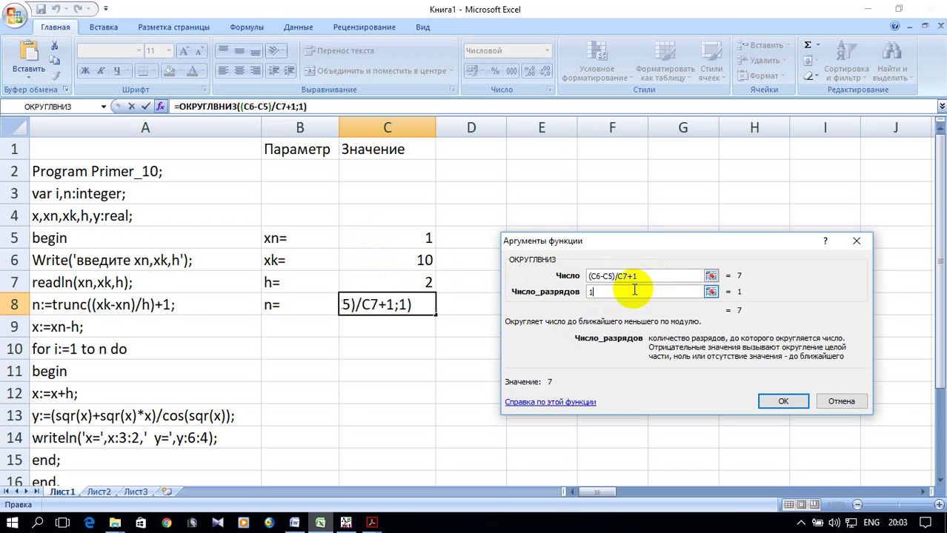
{"action": "key", "text": "BackSpace"}
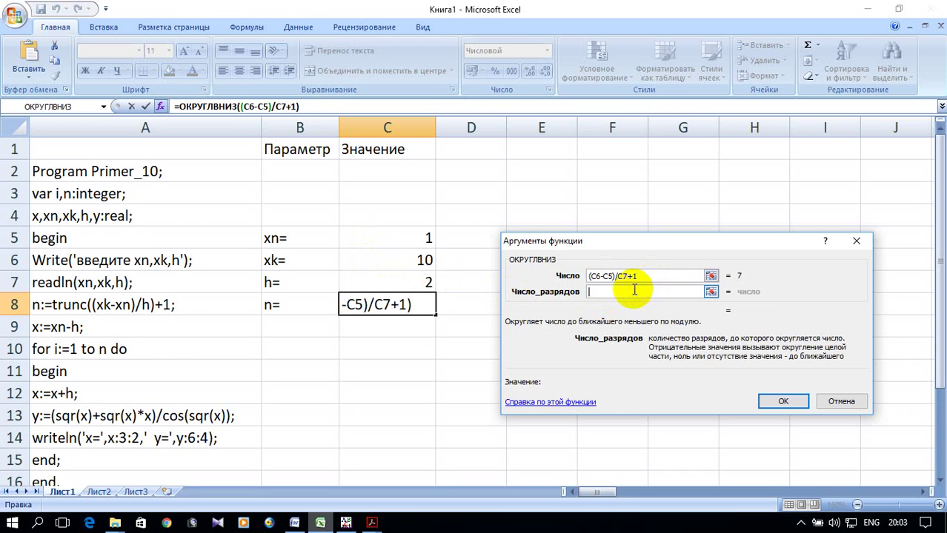
{"action": "type", "text": "0"}
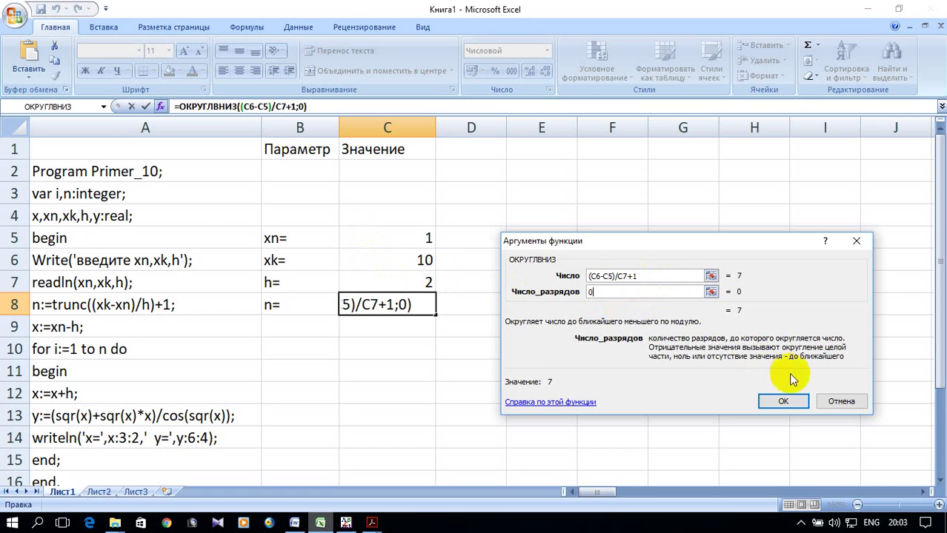
{"action": "left_click", "coordinate": [773, 409]}
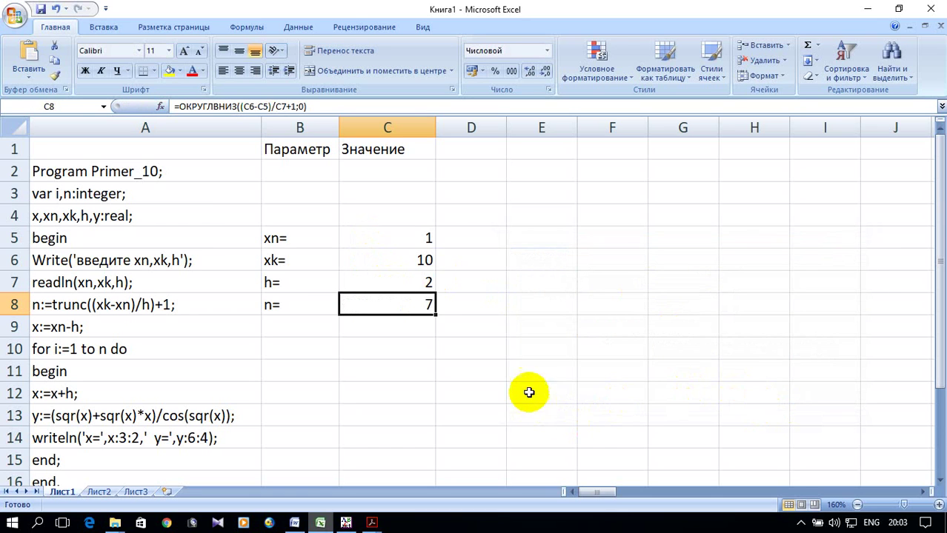
- Add the label "x=" in B9 and enter the formula =C5-C7 in C9 for the x:=xn-h line
{"action": "scroll", "coordinate": [460, 368], "scroll_direction": "down", "scroll_amount": 1}
{"action": "left_click", "coordinate": [292, 260]}
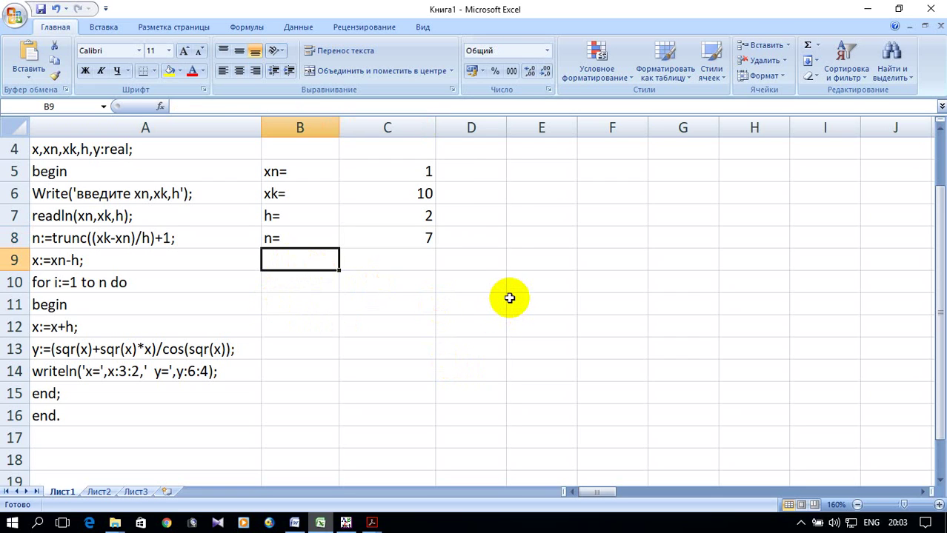
{"action": "type", "text": "x="}
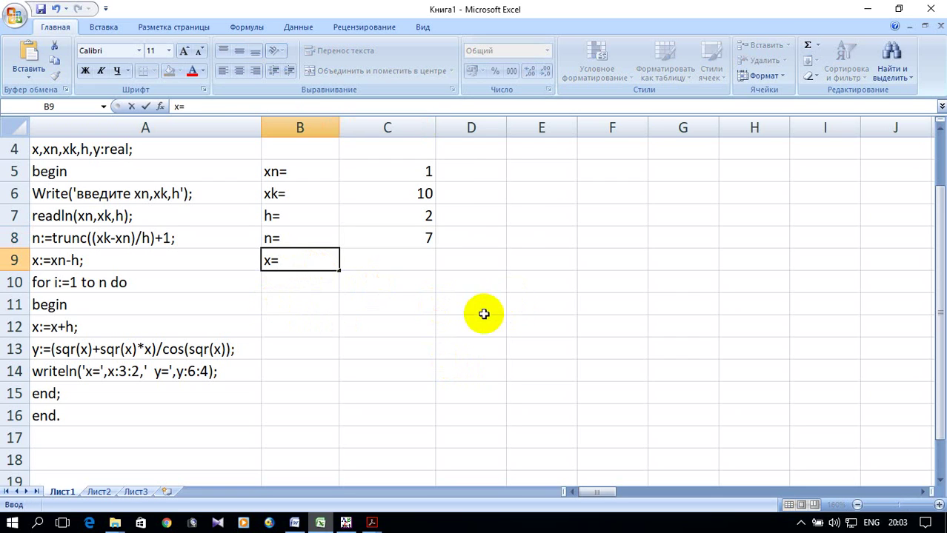
{"action": "left_click", "coordinate": [416, 254]}
{"action": "type", "text": "="}
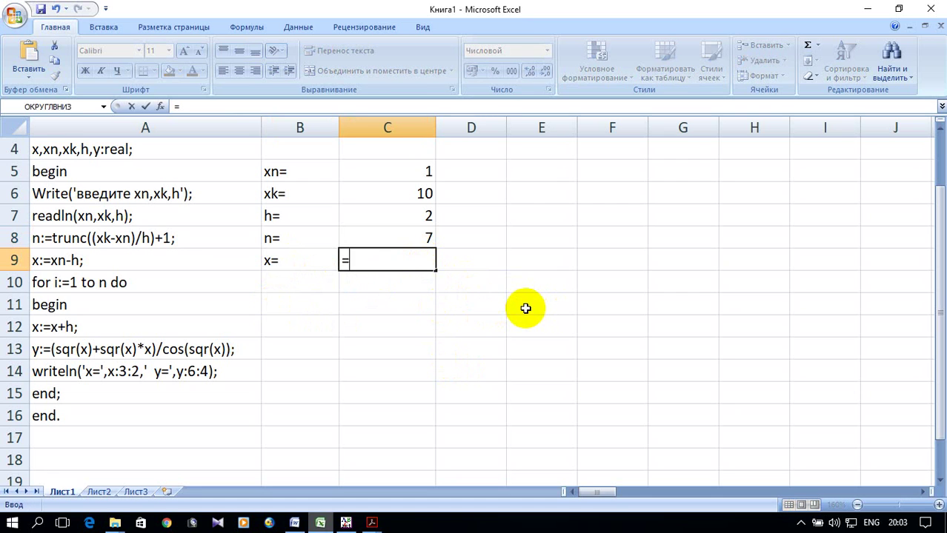
{"action": "left_click", "coordinate": [420, 173]}
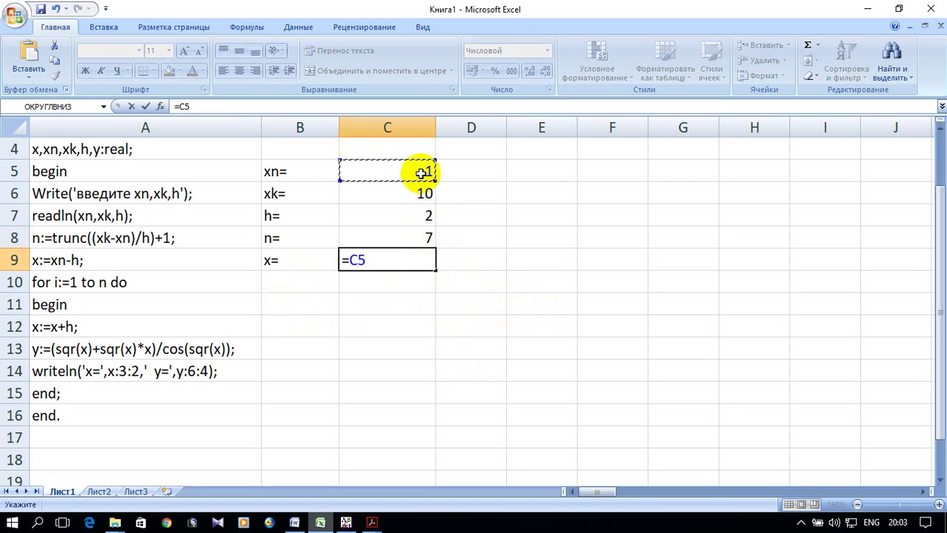
{"action": "type", "text": "-"}
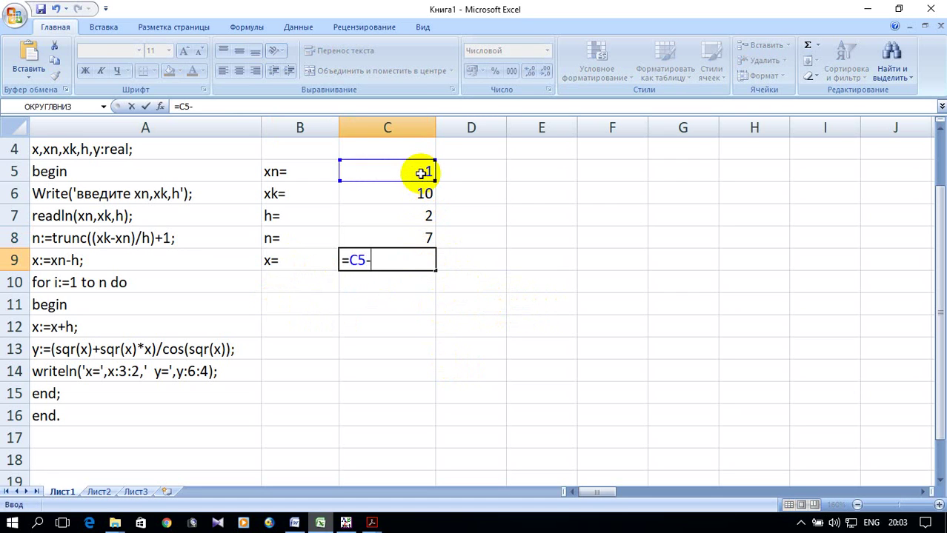
{"action": "left_click", "coordinate": [406, 221]}
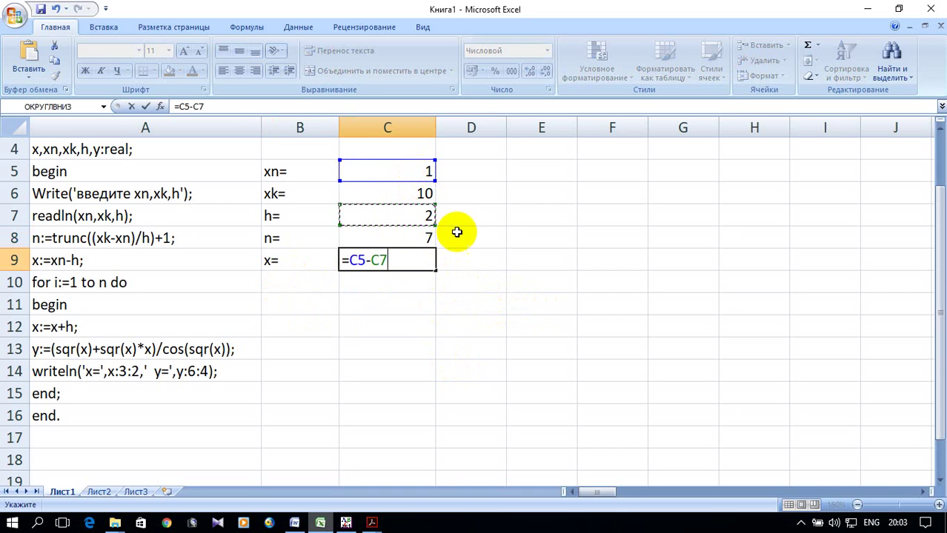
{"action": "key", "text": "Return"}
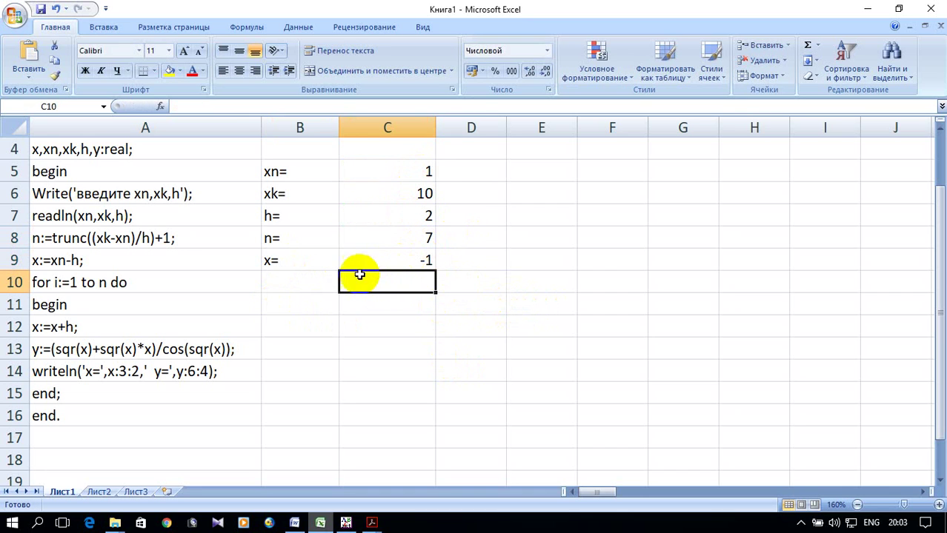
- Add the label "i=" in B10 and fill the loop counter series 1 to 7 across C10:I10
{"action": "left_click", "coordinate": [293, 286]}
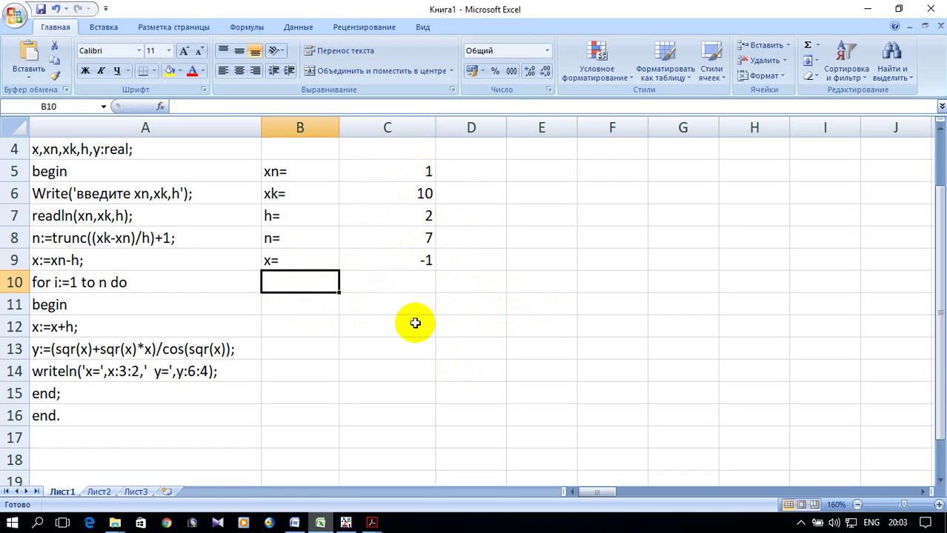
{"action": "type", "text": "i="}
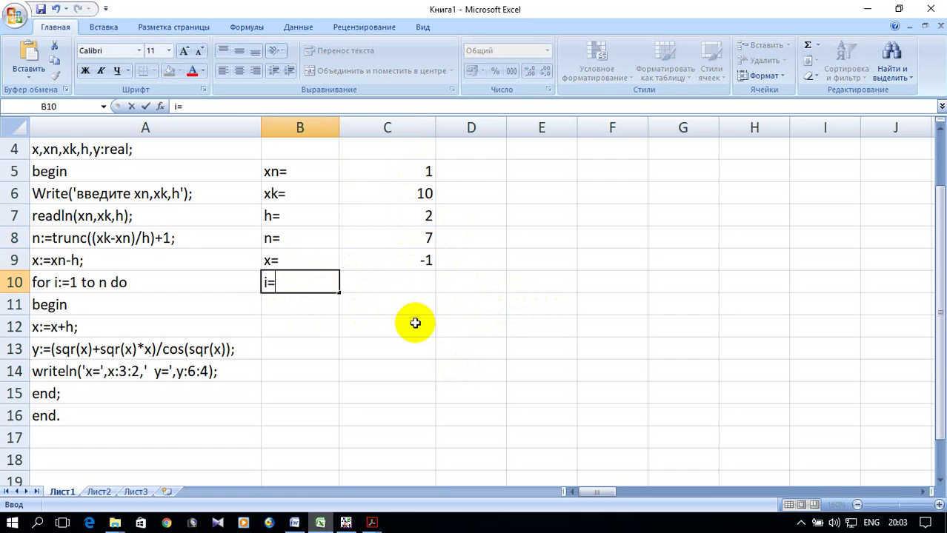
{"action": "left_click", "coordinate": [401, 285]}
{"action": "type", "text": "1"}
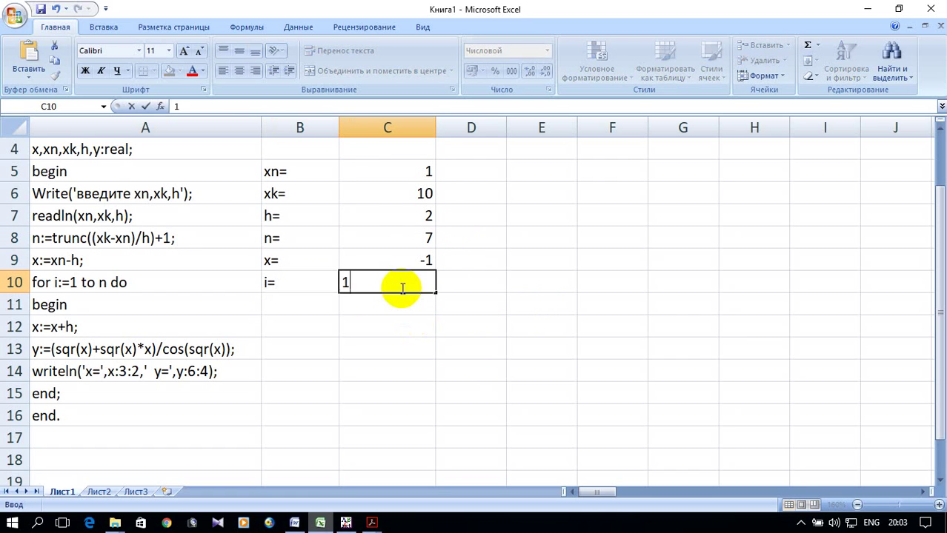
{"action": "left_click", "coordinate": [454, 286]}
{"action": "type", "text": "2"}
{"action": "left_click", "coordinate": [395, 280]}
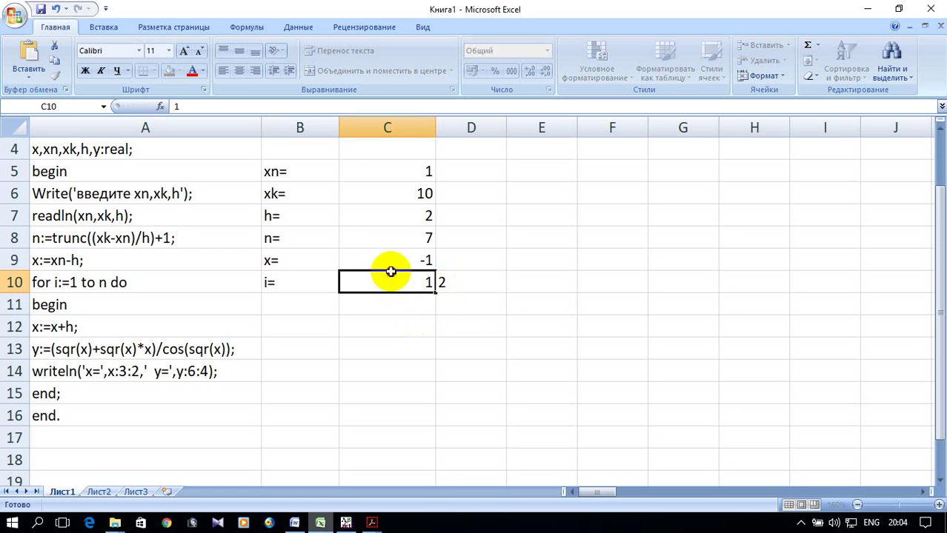
{"action": "left_click_drag", "start_coordinate": [398, 282], "coordinate": [438, 286]}
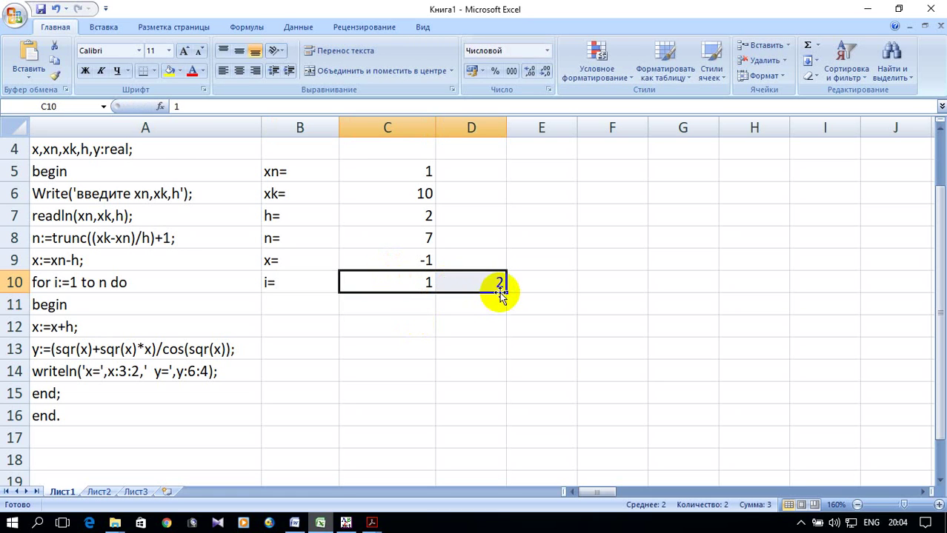
{"action": "left_click_drag", "start_coordinate": [506, 290], "coordinate": [840, 305]}
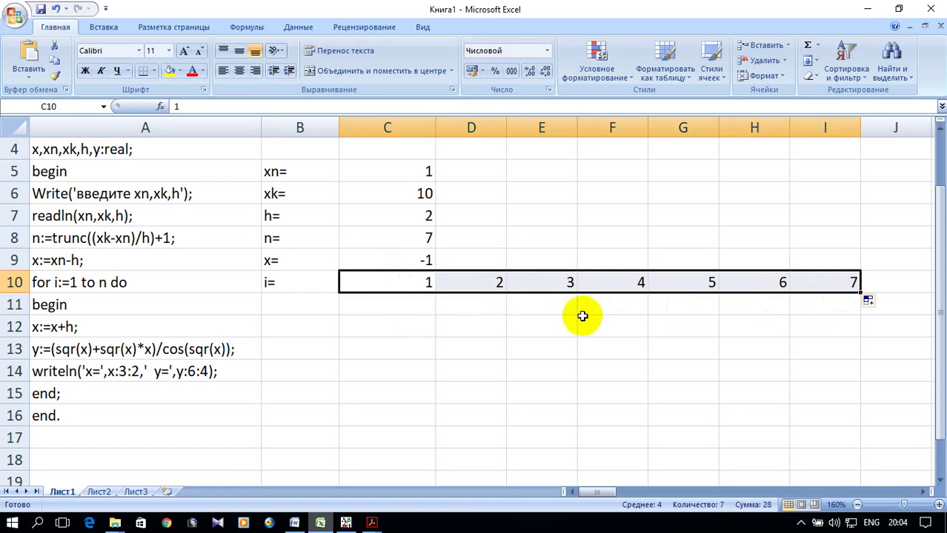
- Add the label "x=" in B12 and enter the formula =C9+C7 in C12 for the x:=x+h line
{"action": "left_click", "coordinate": [310, 327]}
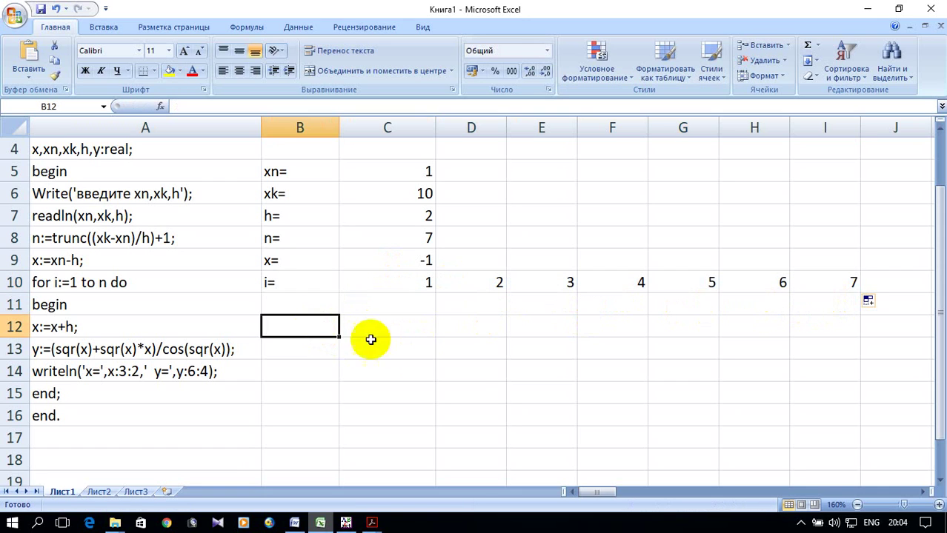
{"action": "type", "text": "x"}
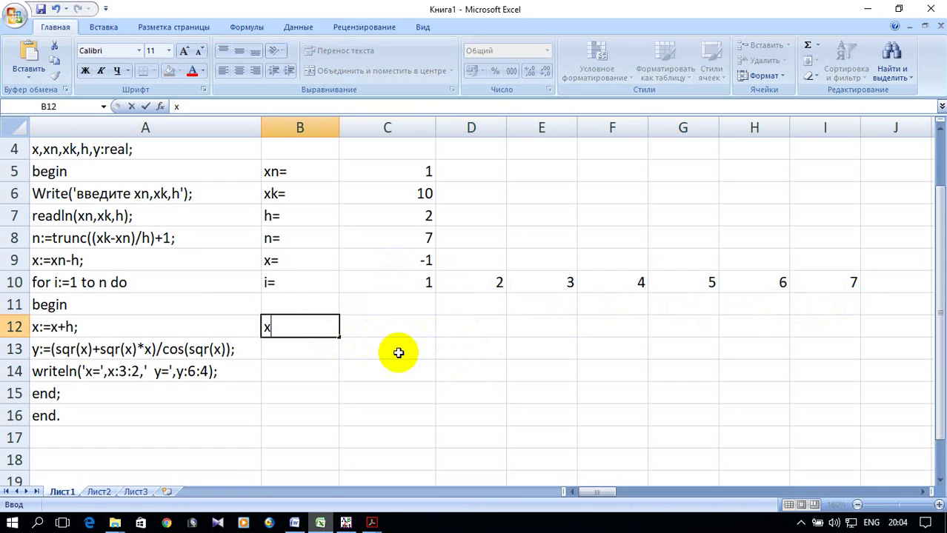
{"action": "type", "text": "="}
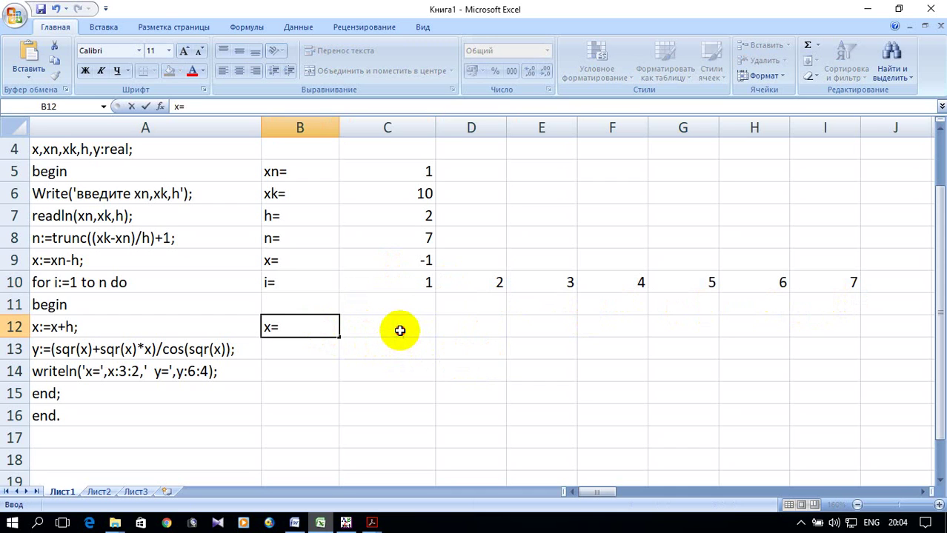
{"action": "left_click", "coordinate": [397, 330]}
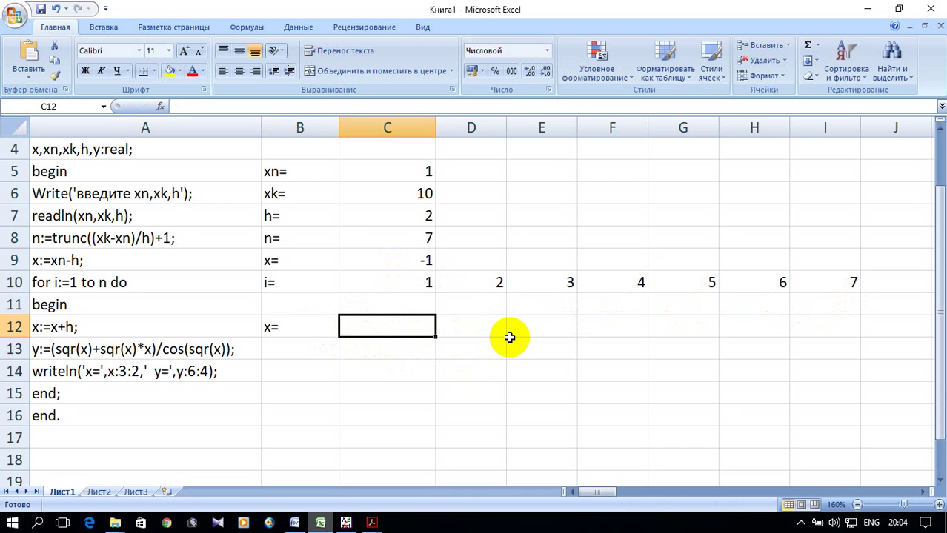
{"action": "type", "text": "="}
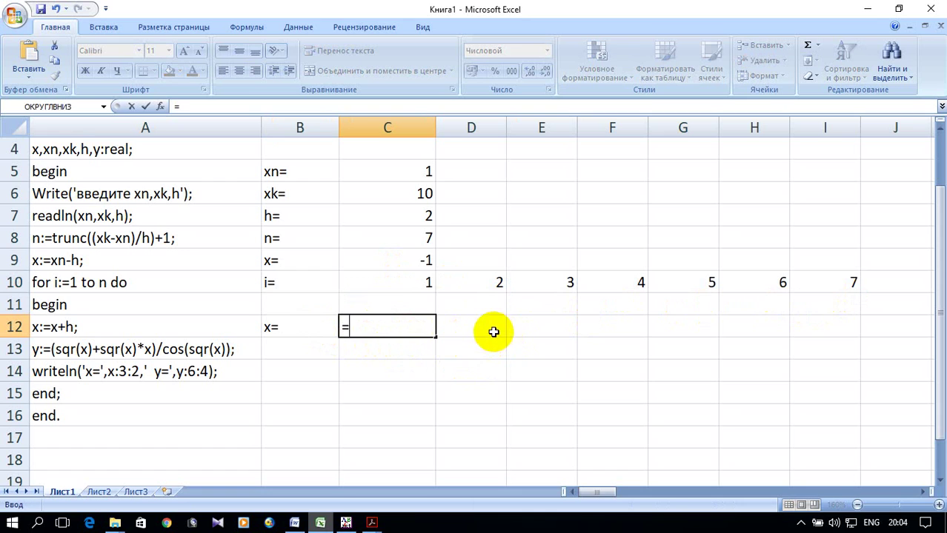
{"action": "left_click", "coordinate": [420, 263]}
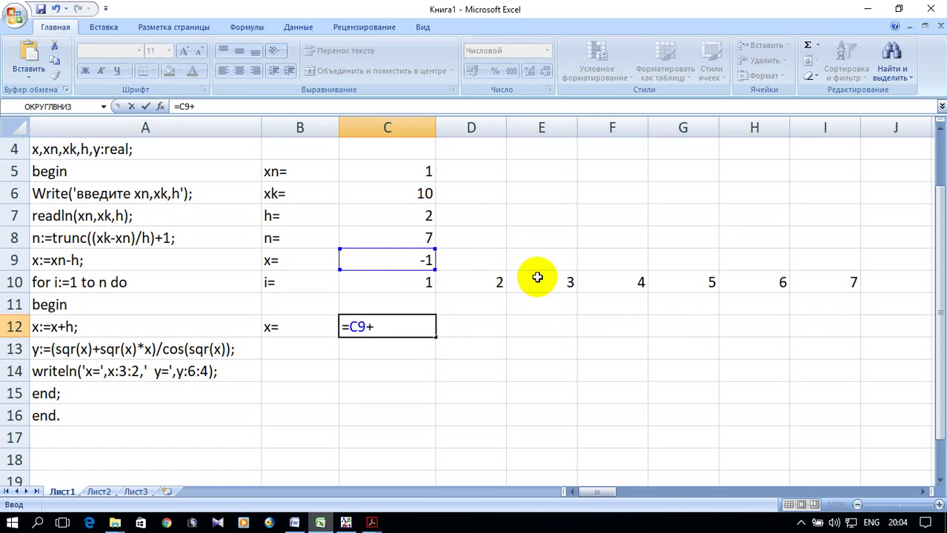
{"action": "left_click", "coordinate": [430, 216]}
{"action": "key", "text": "Return"}
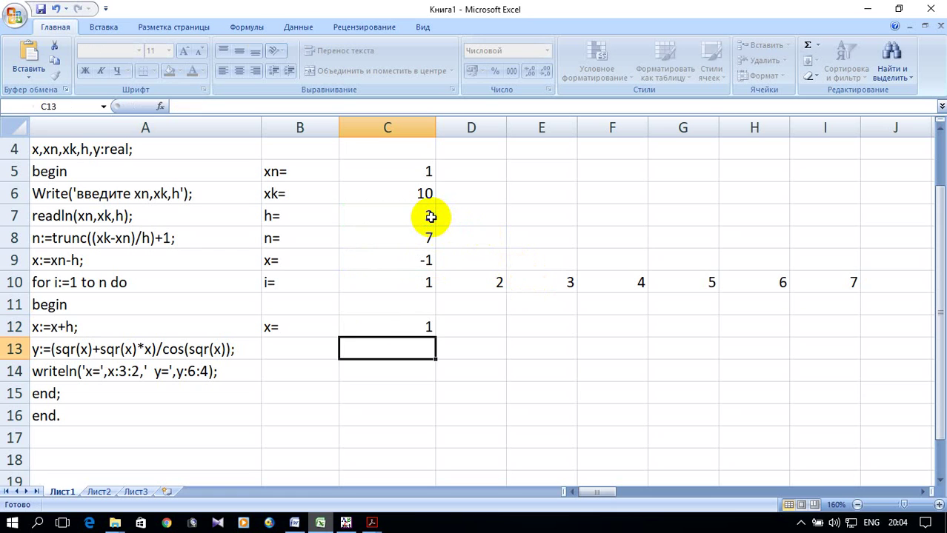
- Try filling the C12 formula into D12 with relative references, and inspect the references in the copy
{"action": "left_click", "coordinate": [415, 330]}
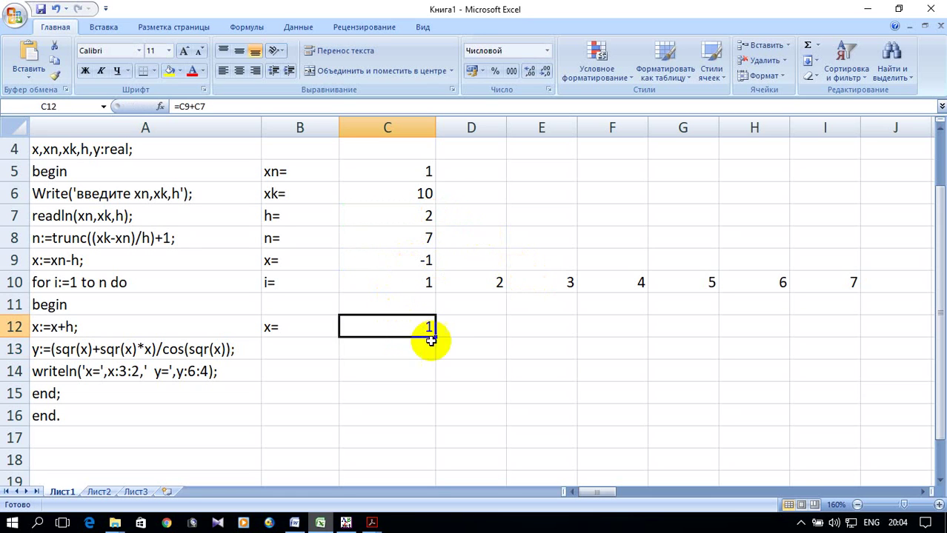
{"action": "left_click_drag", "start_coordinate": [438, 337], "coordinate": [488, 328]}
{"action": "double_click", "coordinate": [489, 331]}
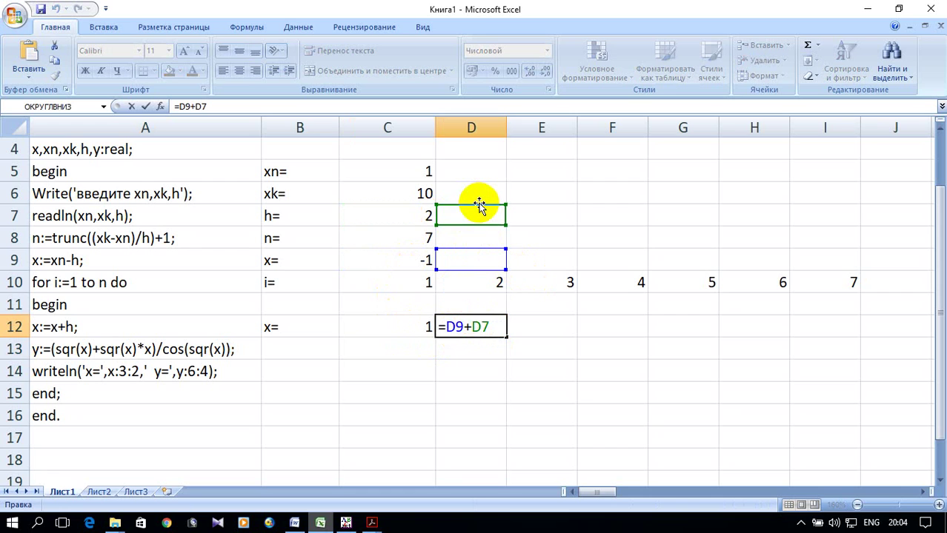
{"action": "key", "text": "Escape"}
- Change the formula in C12 to =C9+$C7, fixing the column of h, and fill it into D12
{"action": "double_click", "coordinate": [400, 330]}
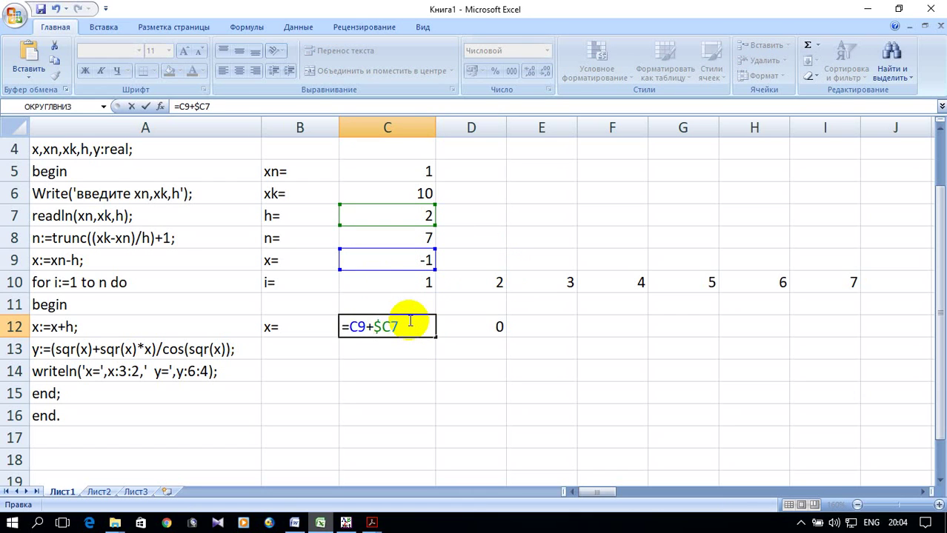
{"action": "key", "text": "Return"}
{"action": "left_click", "coordinate": [406, 330]}
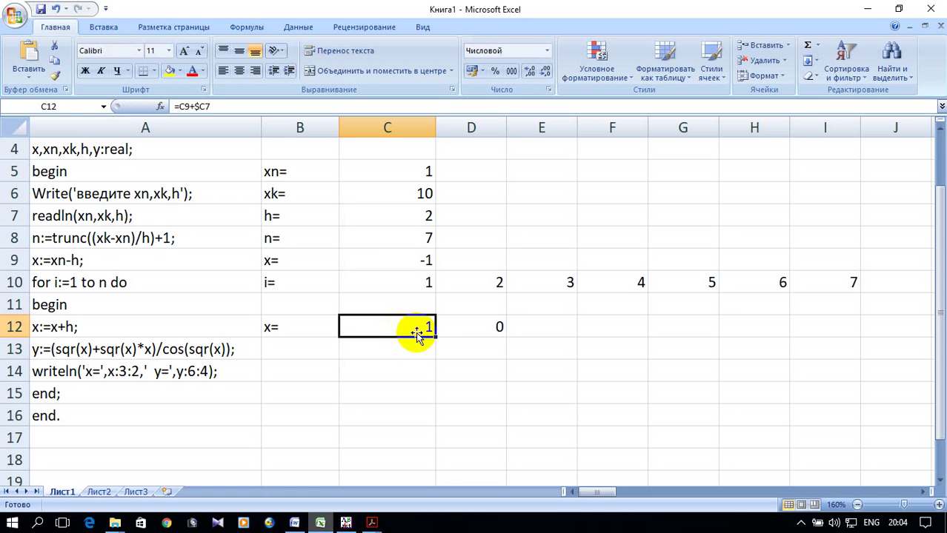
{"action": "left_click_drag", "start_coordinate": [439, 340], "coordinate": [504, 339]}
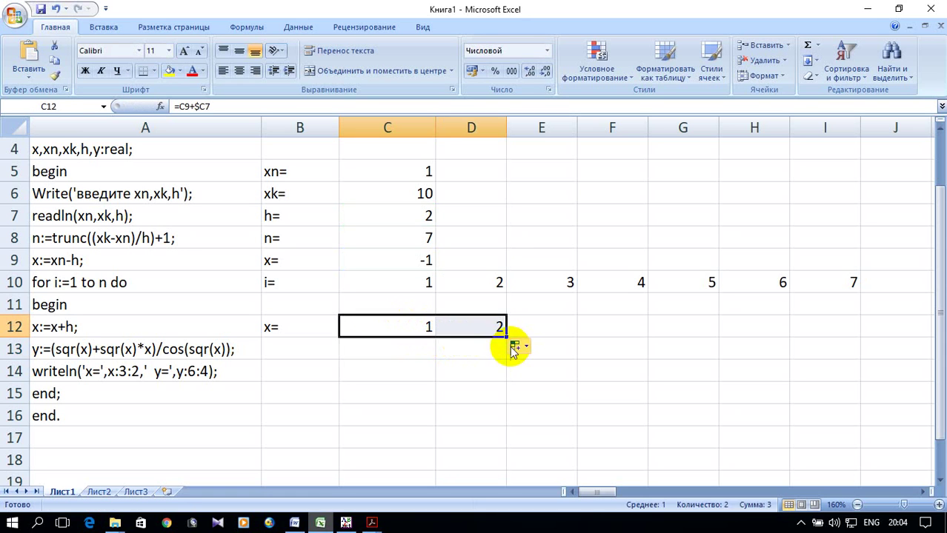
- Try the formula =D12+$C7 in D12 and dismiss the circular reference warning
{"action": "double_click", "coordinate": [486, 325]}
{"action": "left_click_drag", "start_coordinate": [376, 203], "coordinate": [384, 212]}
{"action": "left_click_drag", "start_coordinate": [469, 252], "coordinate": [493, 327]}
{"action": "double_click", "coordinate": [496, 335]}
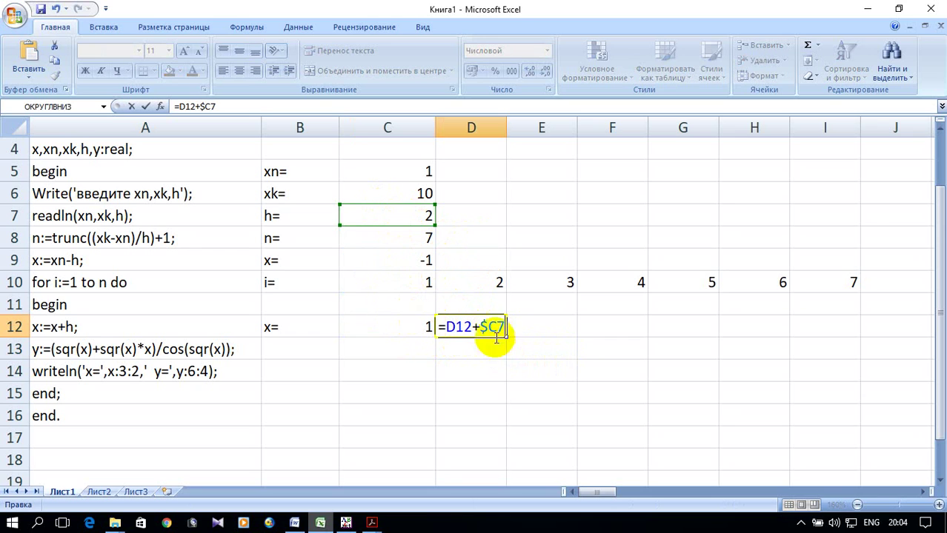
{"action": "left_click", "coordinate": [405, 328]}
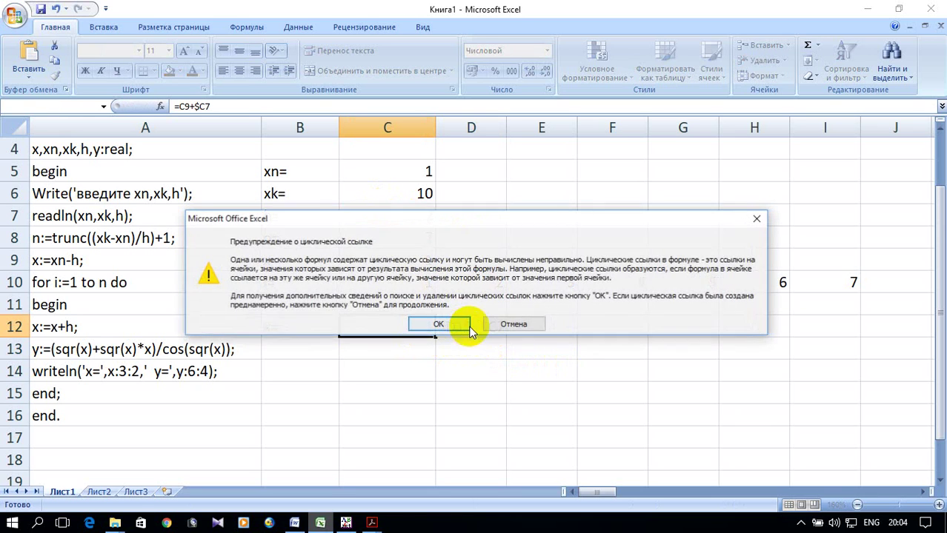
{"action": "left_click", "coordinate": [514, 325]}
- Correct the formula in D12 to =C12+$C7 so that it adds h to the previous x
{"action": "left_click", "coordinate": [465, 326]}
{"action": "double_click", "coordinate": [466, 326]}
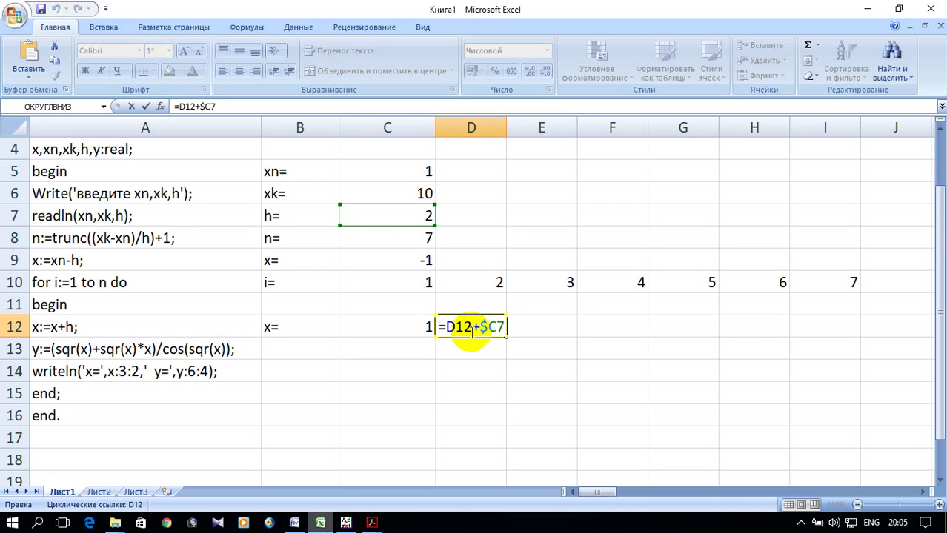
{"action": "left_click_drag", "start_coordinate": [472, 329], "coordinate": [454, 326]}
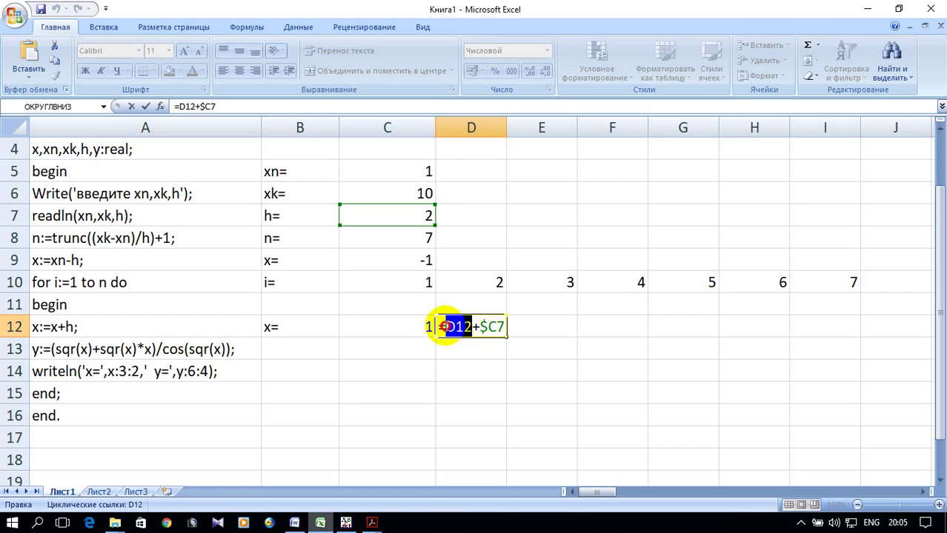
{"action": "left_click", "coordinate": [391, 325]}
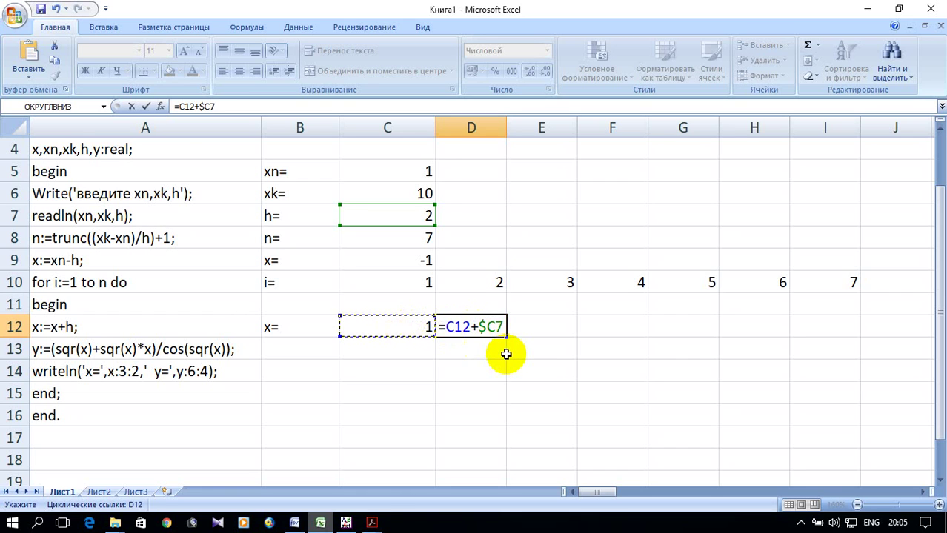
{"action": "key", "text": "Return"}
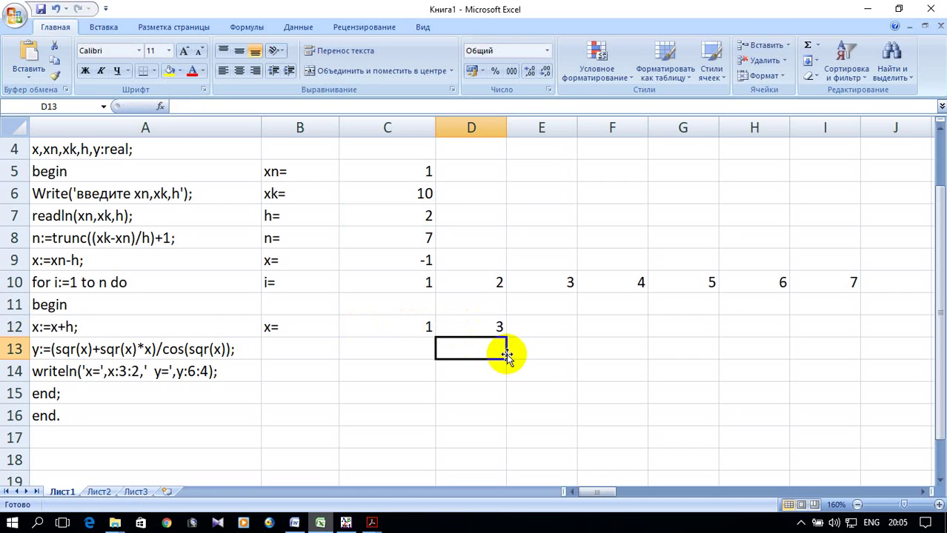
- Check the formula in C12 and fill the D12 formula across row 12 through I12
{"action": "double_click", "coordinate": [420, 325]}
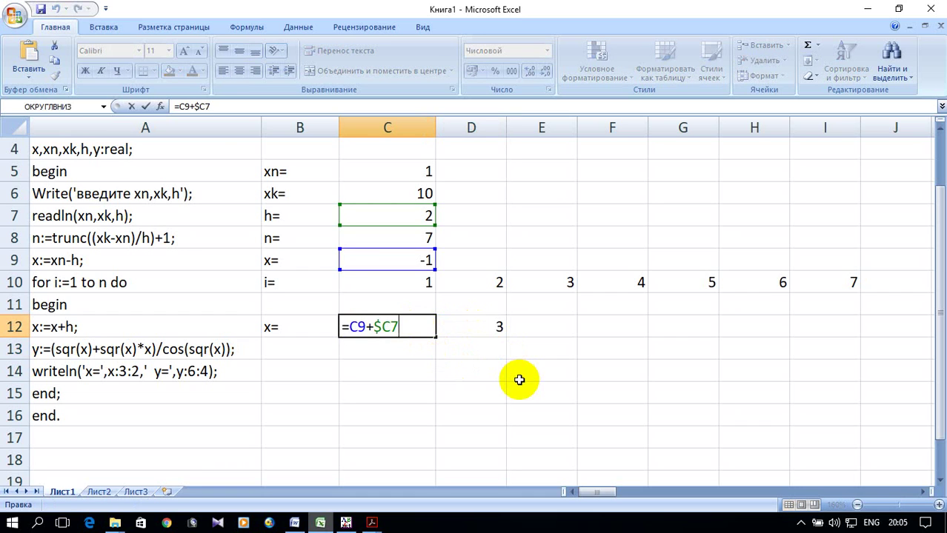
{"action": "key", "text": "Escape"}
{"action": "left_click", "coordinate": [485, 327]}
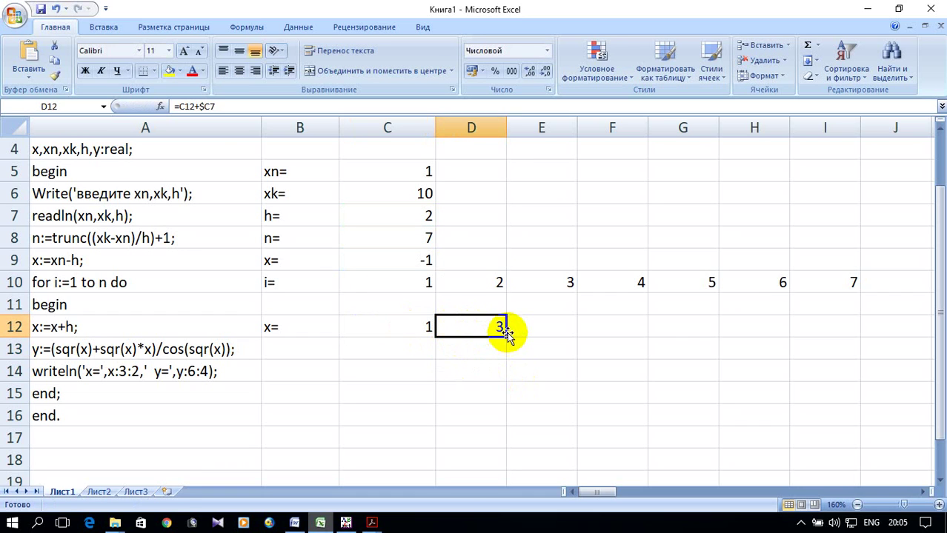
{"action": "left_click_drag", "start_coordinate": [503, 337], "coordinate": [863, 327]}
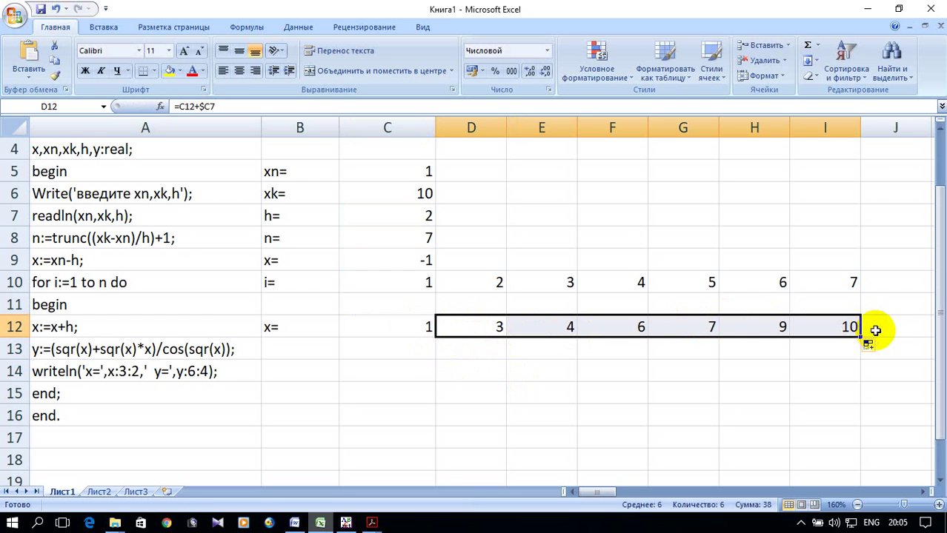
- Show one decimal place for h in C7 and for the x values in C12:I12
{"action": "left_click", "coordinate": [414, 218]}
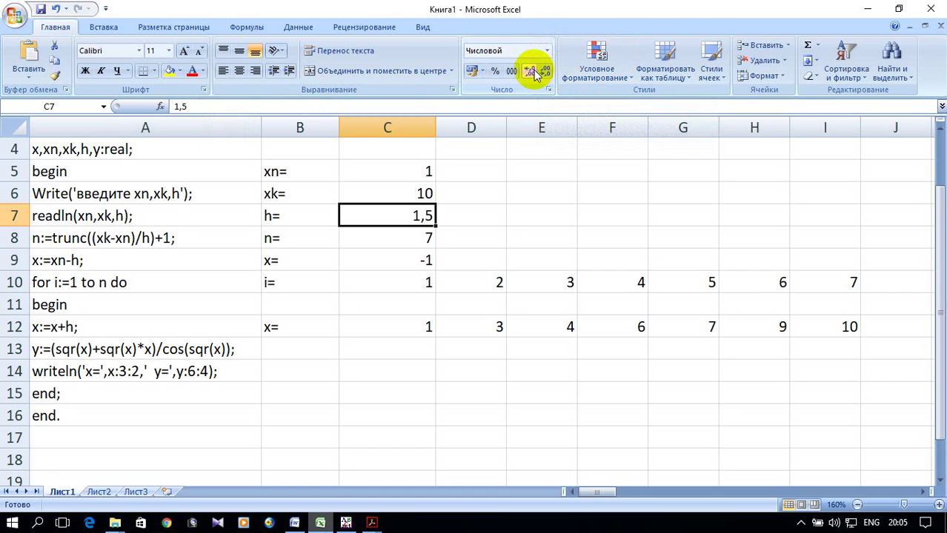
{"action": "left_click_drag", "start_coordinate": [391, 321], "coordinate": [814, 330]}
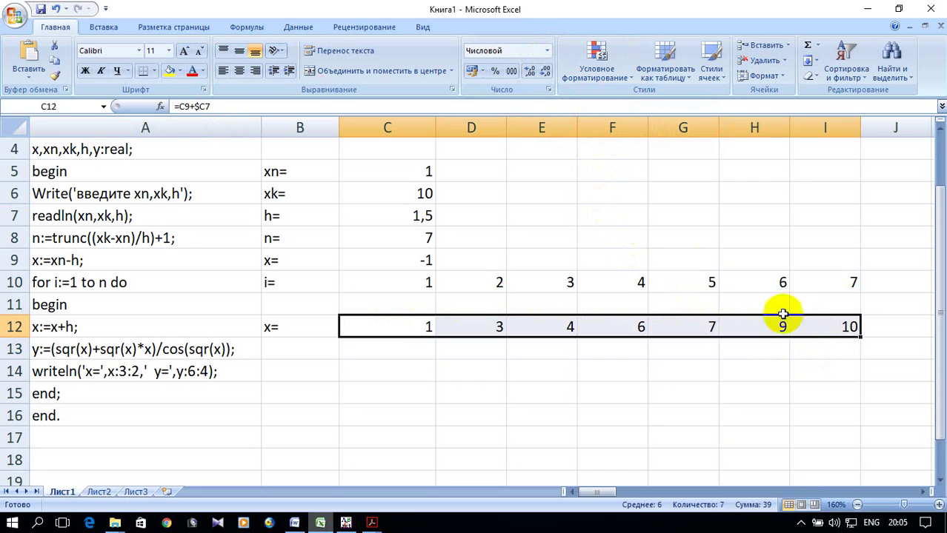
{"action": "left_click", "coordinate": [529, 71]}
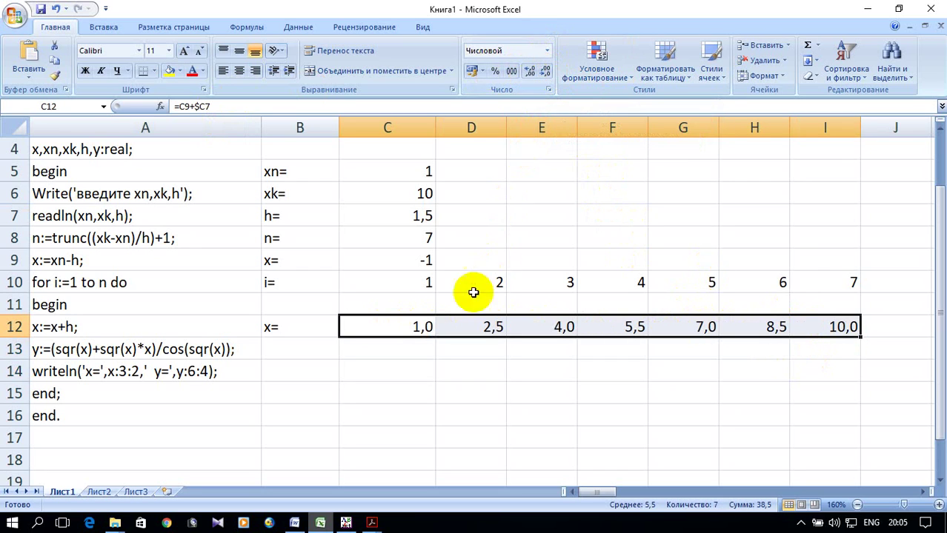
- Add the label "y=" in B13 for the y calculation line
{"action": "left_click", "coordinate": [302, 363]}
{"action": "left_click", "coordinate": [307, 345]}
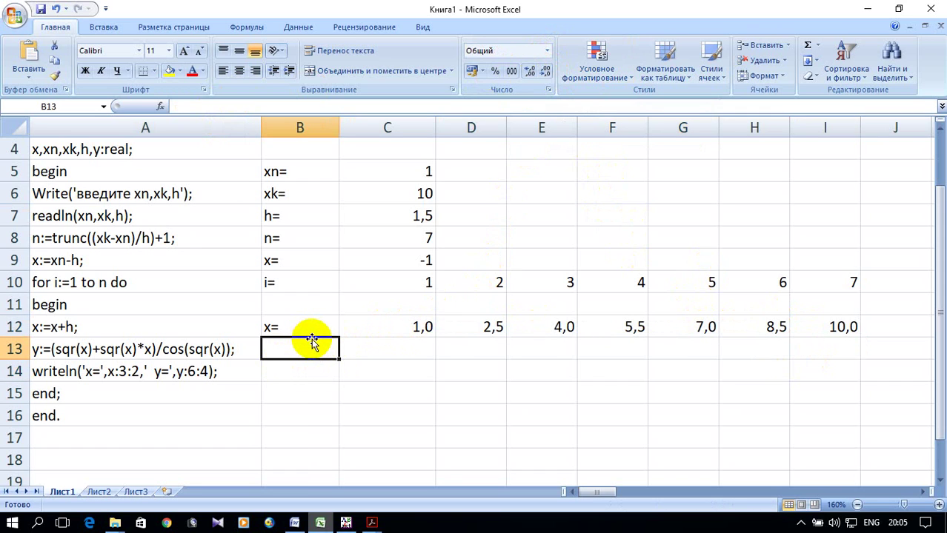
{"action": "type", "text": "y="}
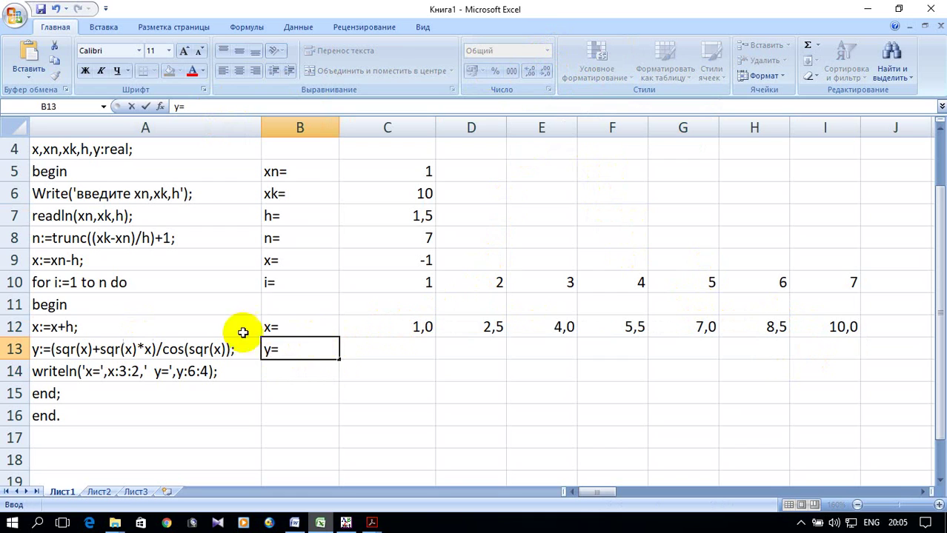
{"action": "left_click", "coordinate": [392, 343]}
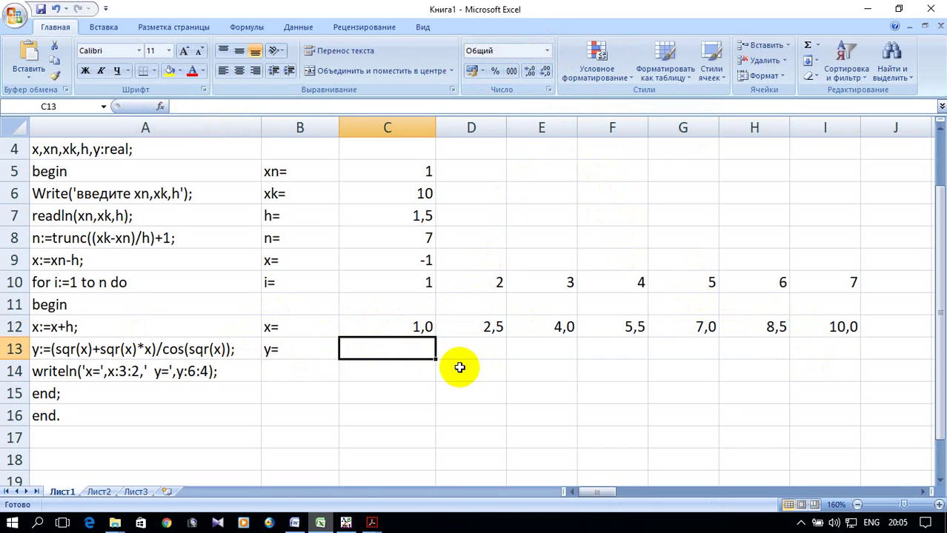
- Copy the expression =(sqr(x)+sqr(x)*x)/cos(sqr(x)) from the program line in A13 and paste it into C13
{"action": "left_click", "coordinate": [55, 349]}
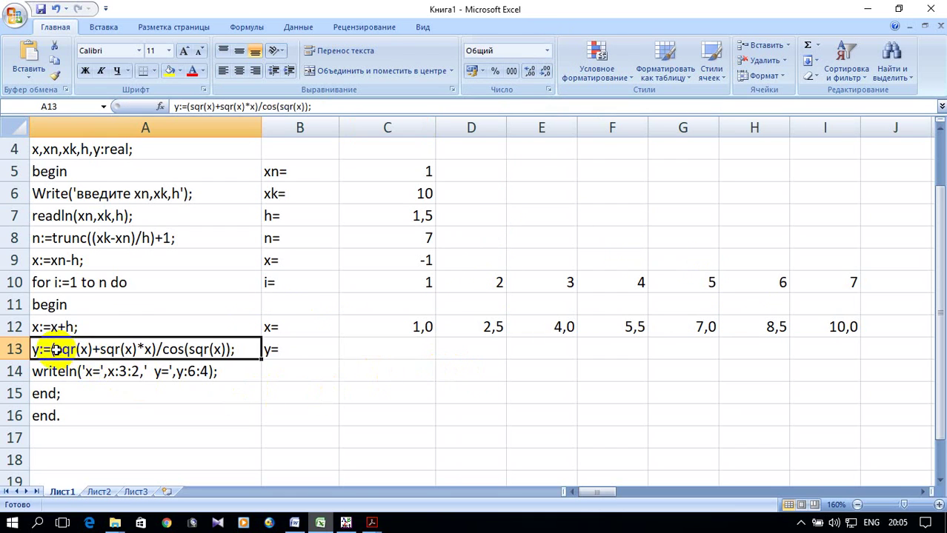
{"action": "double_click", "coordinate": [46, 351]}
{"action": "left_click_drag", "start_coordinate": [44, 350], "coordinate": [234, 348]}
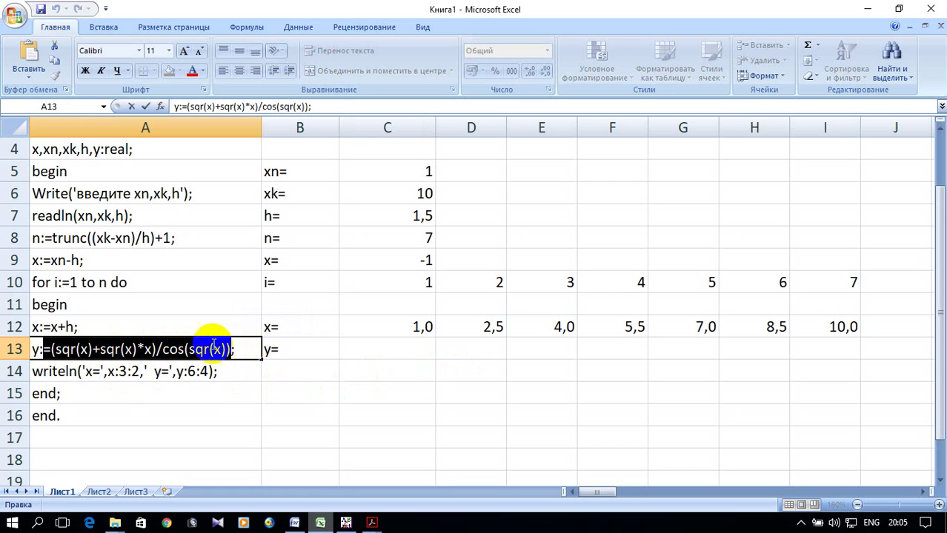
{"action": "right_click", "coordinate": [208, 345]}
{"action": "left_click", "coordinate": [256, 364]}
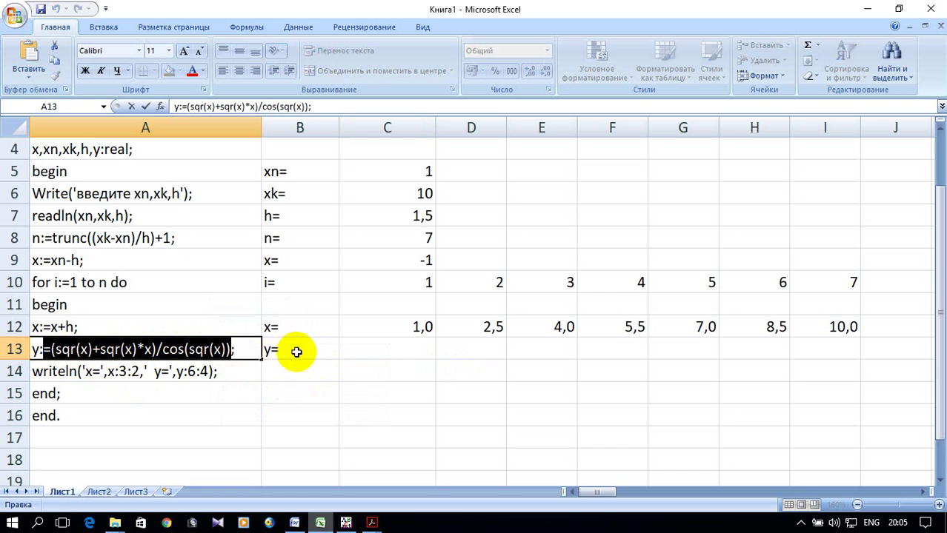
{"action": "left_click", "coordinate": [375, 344]}
{"action": "right_click", "coordinate": [375, 344]}
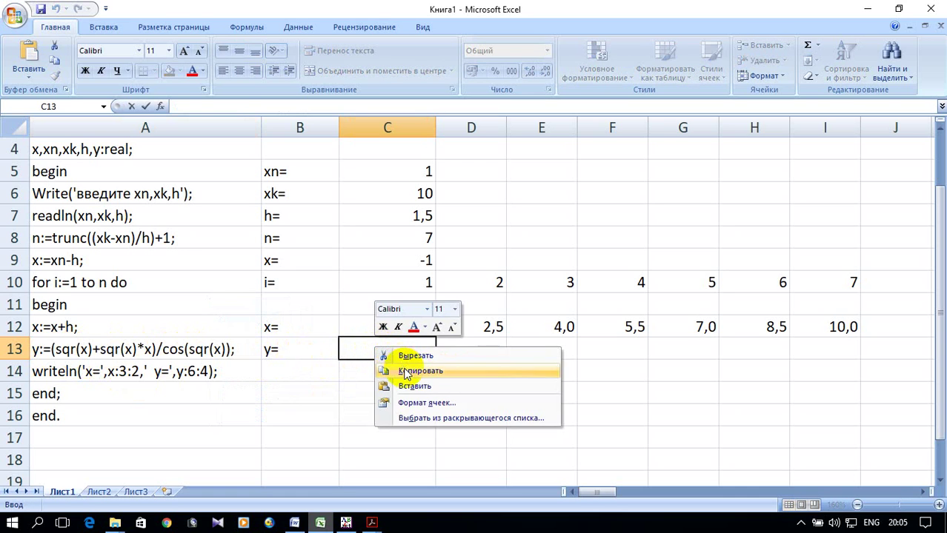
{"action": "left_click", "coordinate": [415, 388]}
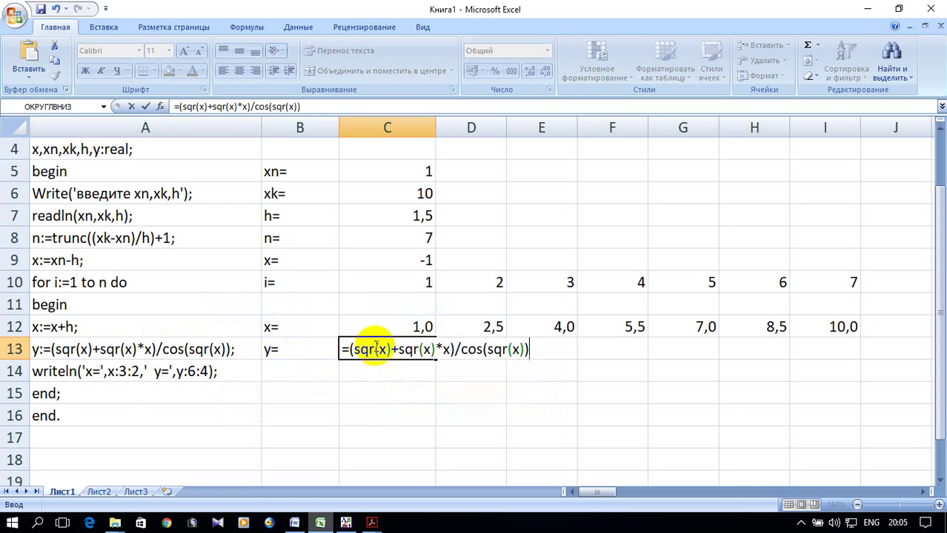
- Replace x inside each of the three sqr() calls of the C13 formula with a reference to C12
{"action": "left_click", "coordinate": [420, 324]}
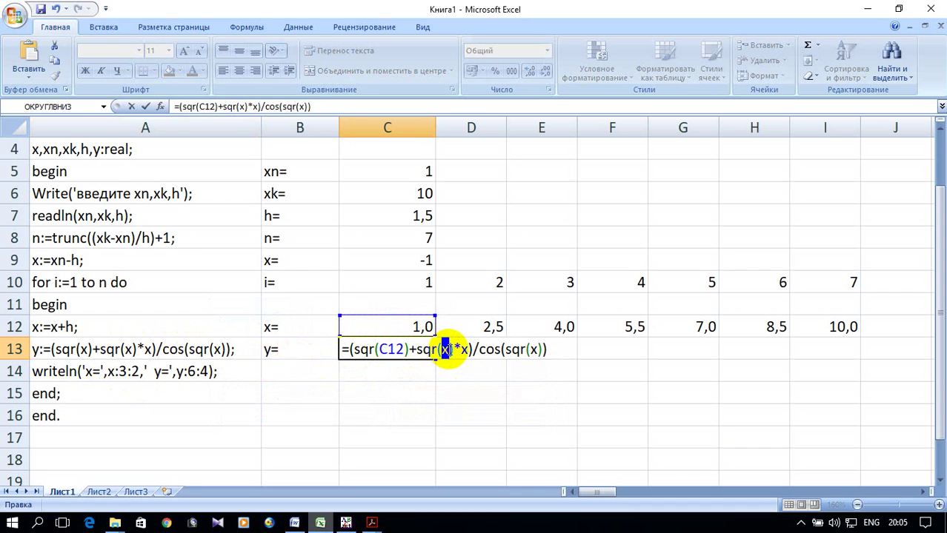
{"action": "left_click", "coordinate": [404, 326]}
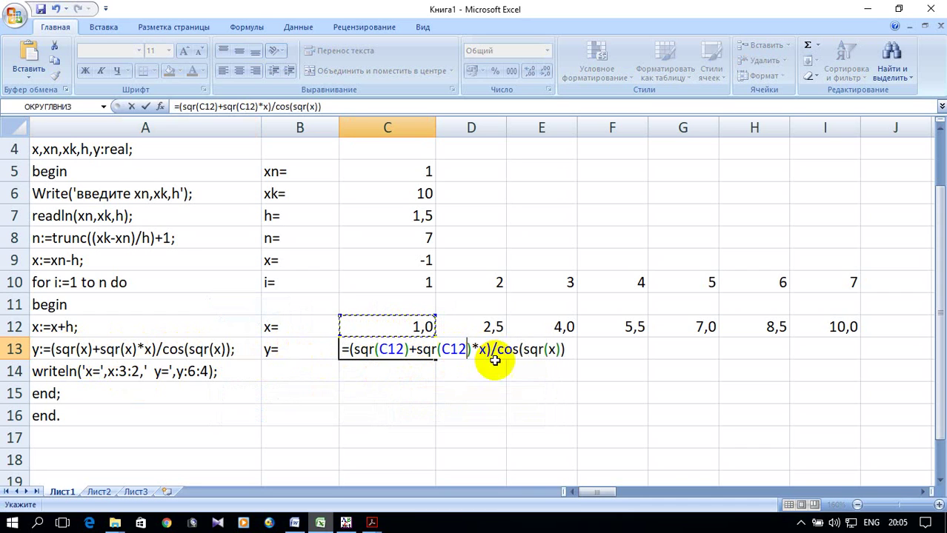
{"action": "double_click", "coordinate": [552, 349]}
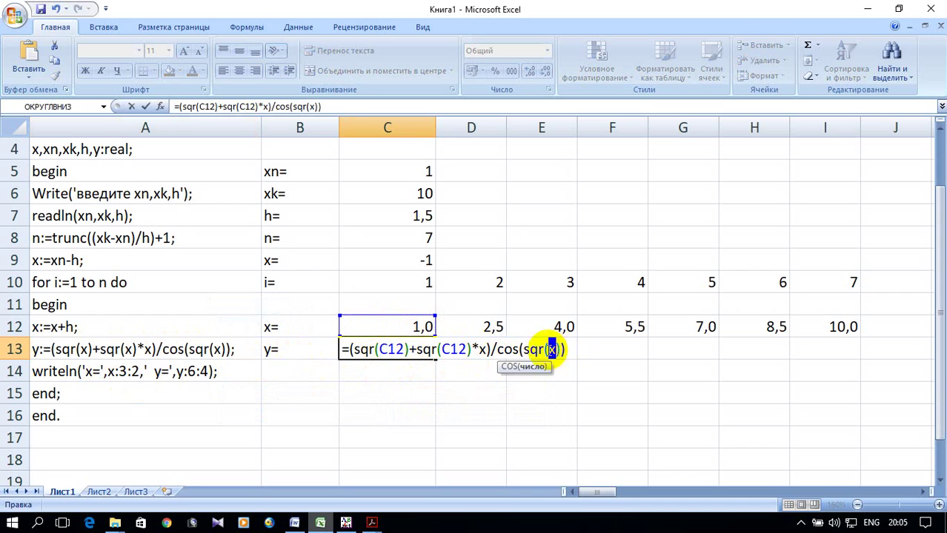
{"action": "left_click", "coordinate": [408, 323]}
- Rewrite the first sqr(C12) term in the C13 formula as C12^2
{"action": "left_click", "coordinate": [375, 353]}
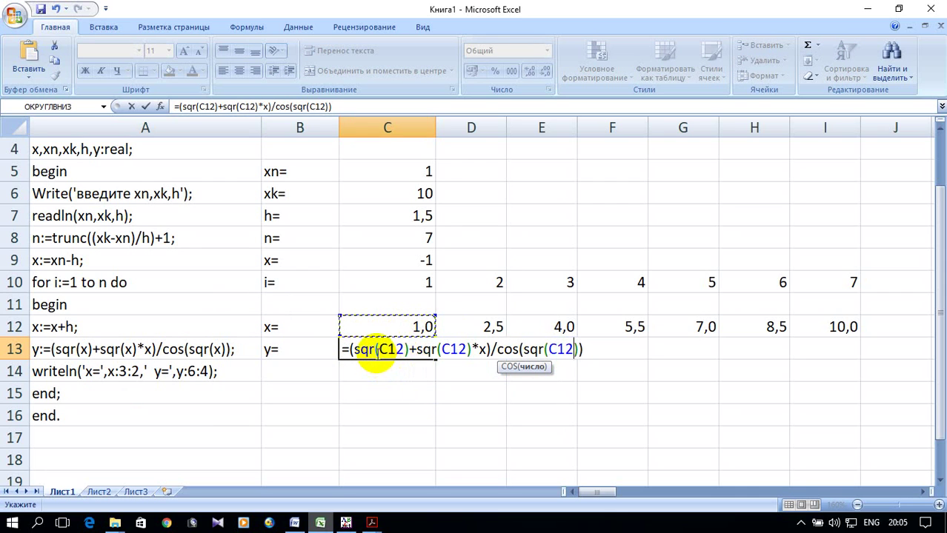
{"action": "key", "text": "BackSpace"}
{"action": "key", "text": "BackSpace"}
{"action": "key", "text": "BackSpace"}
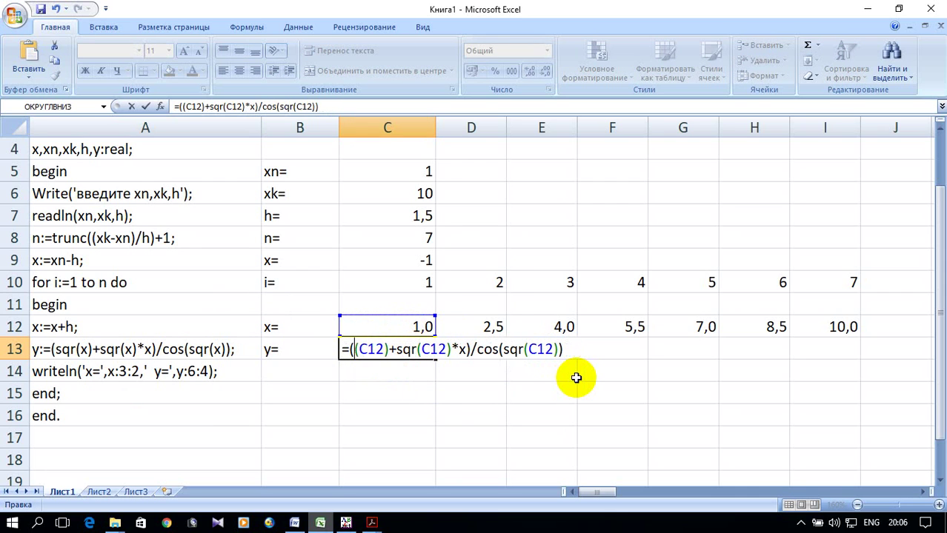
{"action": "key", "text": "BackSpace"}
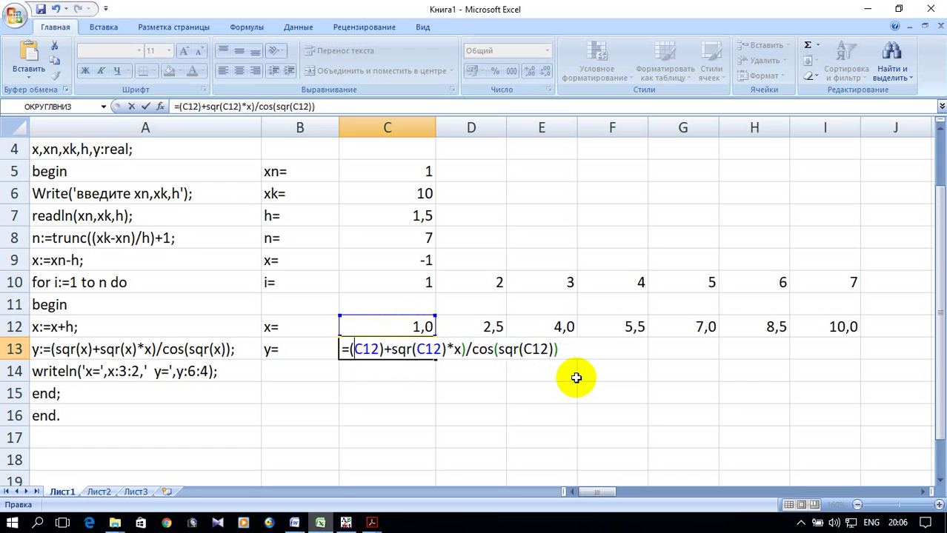
{"action": "key", "text": "BackSpace"}
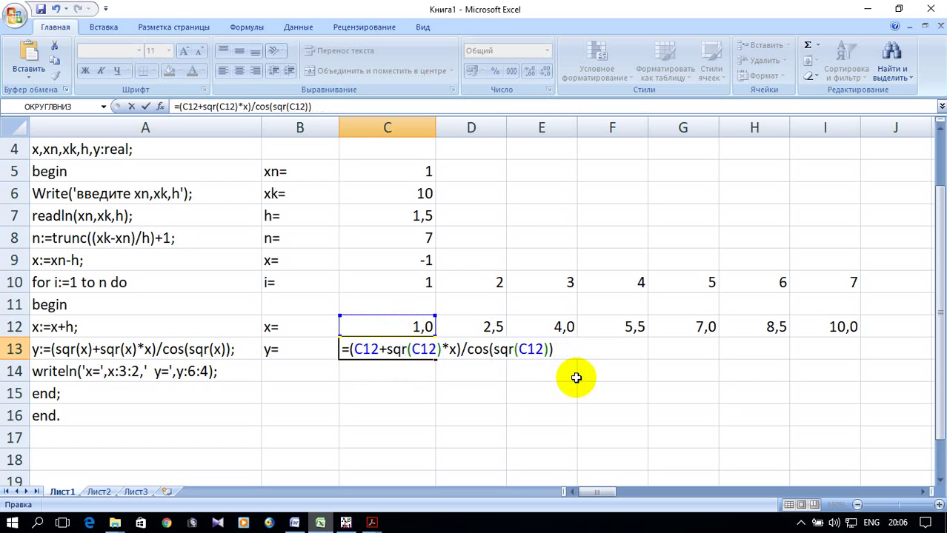
{"action": "type", "text": "^"}
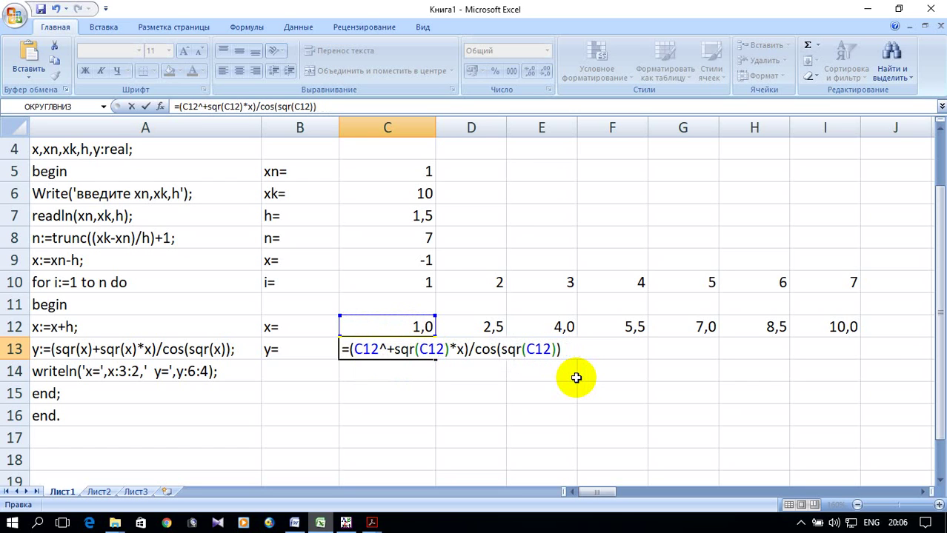
{"action": "type", "text": "2"}
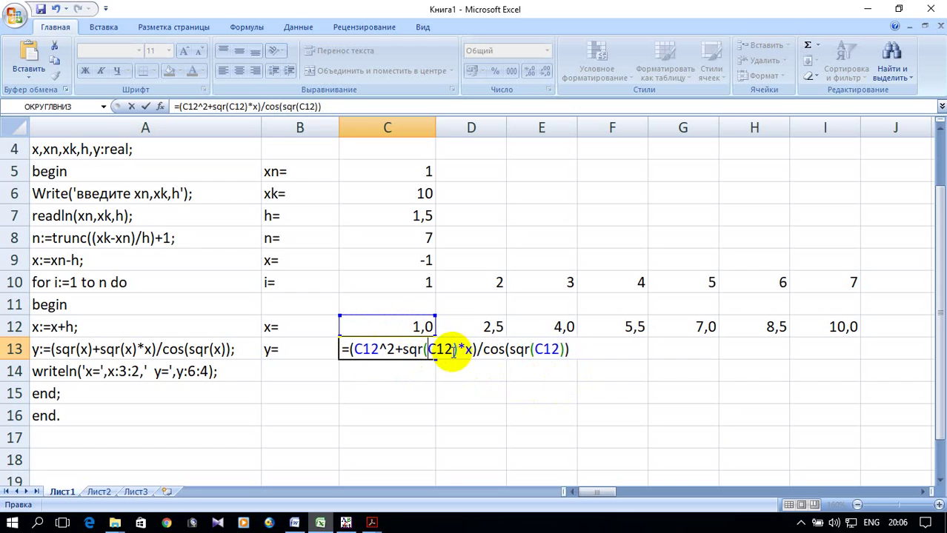
- Replace the sqr(C12)*x term in the C13 formula with C12^3
{"action": "key", "text": "Right"}
{"action": "key", "text": "Delete"}
{"action": "key", "text": "Delete"}
{"action": "key", "text": "Delete"}
{"action": "key", "text": "Delete"}
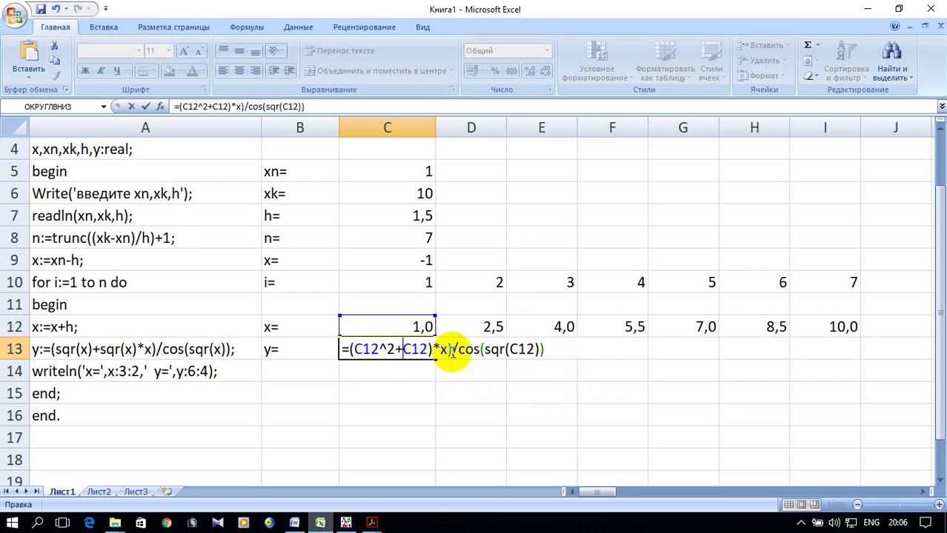
{"action": "key", "text": "Delete"}
{"action": "key", "text": "Delete"}
{"action": "key", "text": "Delete"}
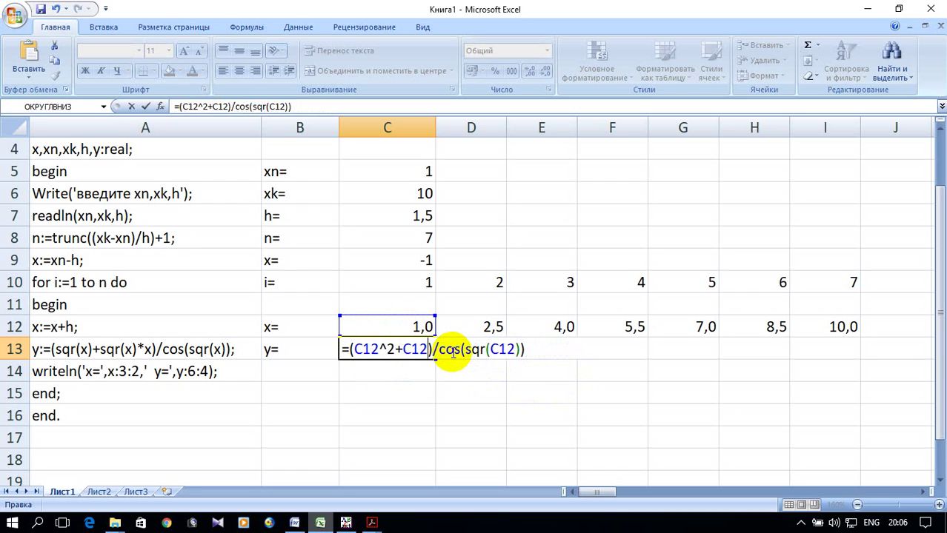
{"action": "type", "text": "^3"}
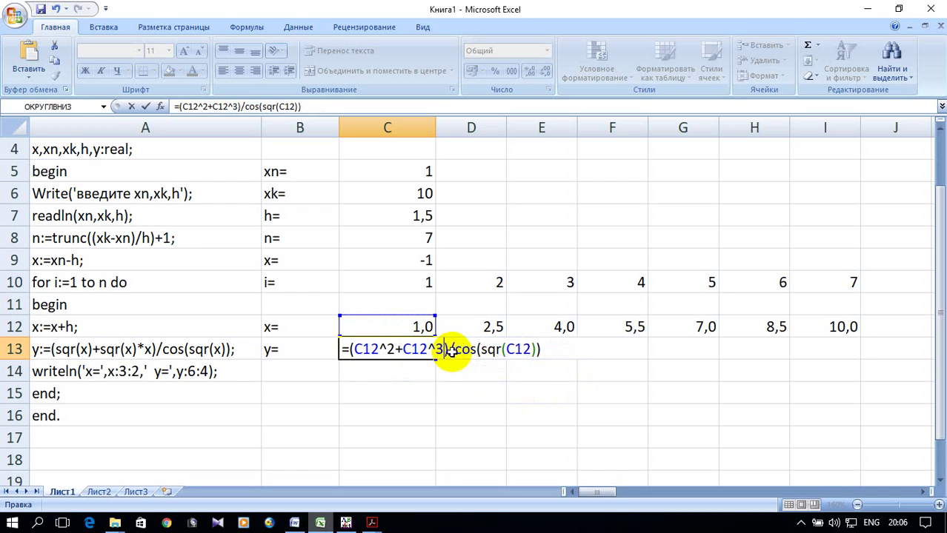
- Change the cosine argument to C12^2 and enter the completed formula =(C12^2+C12^3)/cos(C12^2) in C13
{"action": "left_click", "coordinate": [505, 351]}
{"action": "key", "text": "BackSpace"}
{"action": "key", "text": "BackSpace"}
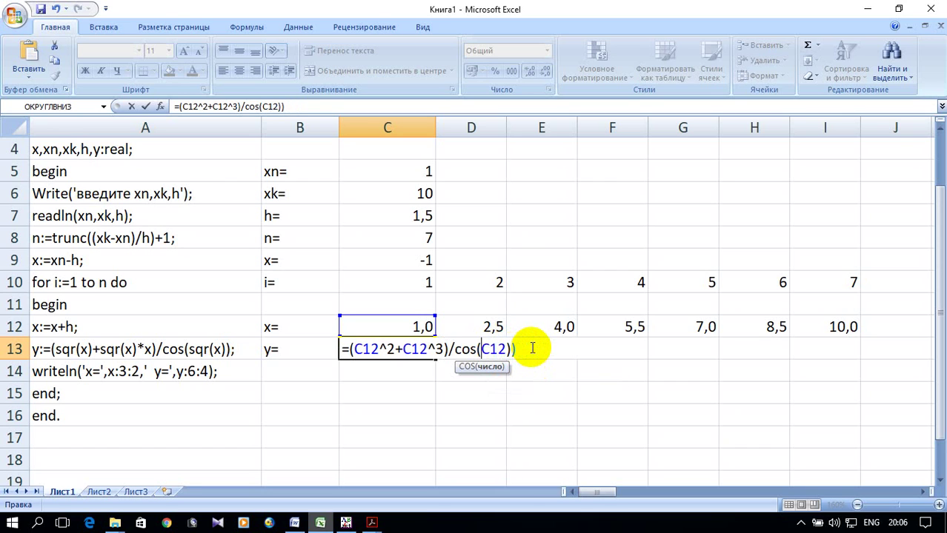
{"action": "left_click", "coordinate": [532, 348]}
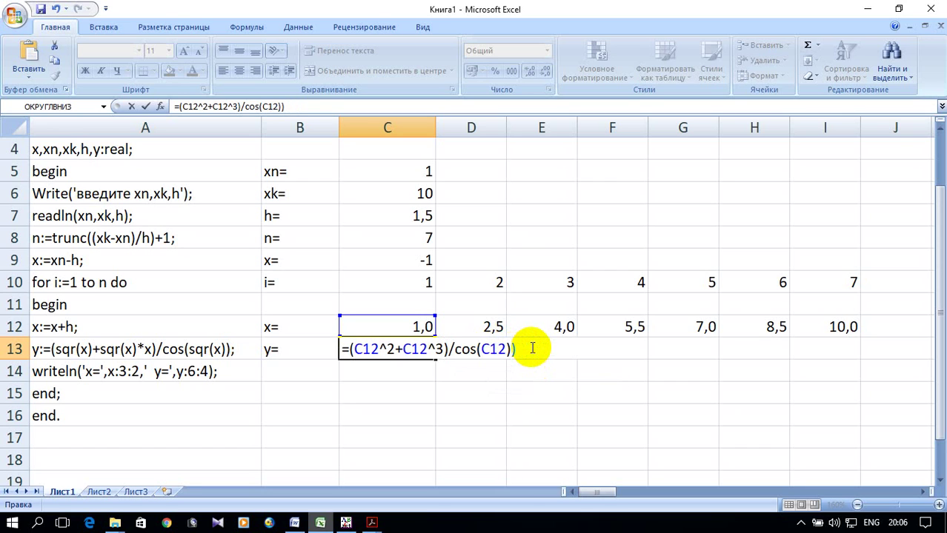
{"action": "key", "text": "BackSpace"}
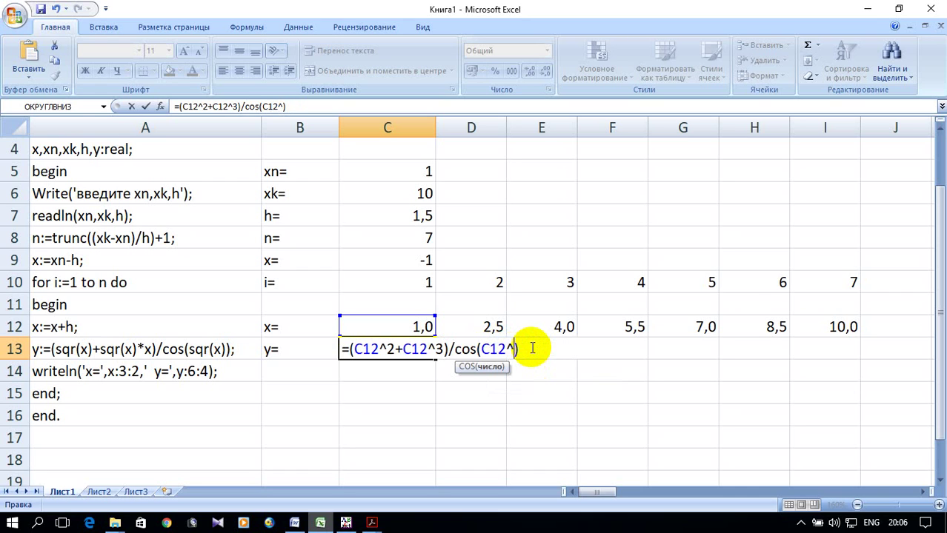
{"action": "key", "text": "Return"}
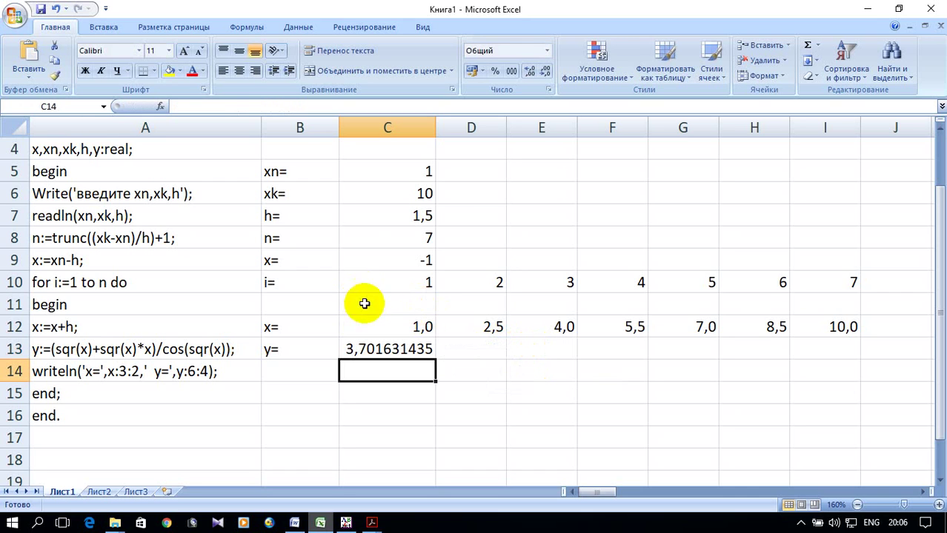
{"action": "left_click", "coordinate": [400, 348]}
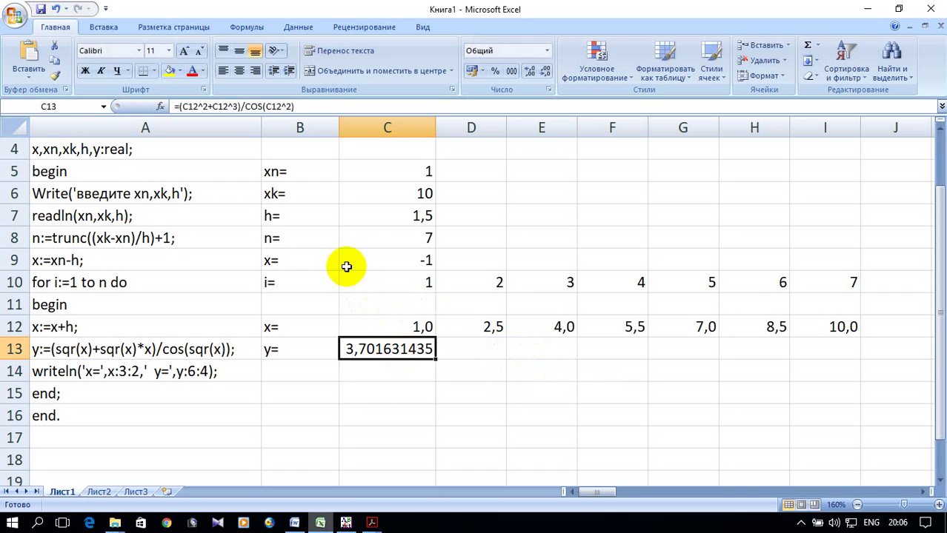
- Show the y value in C13 with three decimal places and fill its formula across through I13
{"action": "left_click", "coordinate": [544, 71]}
{"action": "left_click", "coordinate": [543, 71]}
{"action": "left_click", "coordinate": [543, 71]}
{"action": "left_click", "coordinate": [544, 71]}
{"action": "left_click", "coordinate": [544, 71]}
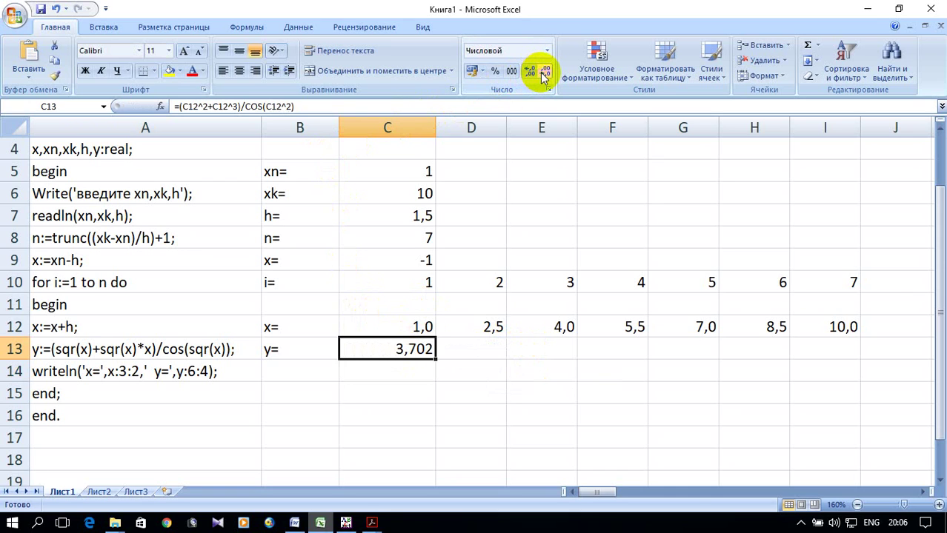
{"action": "left_click_drag", "start_coordinate": [437, 360], "coordinate": [848, 362]}
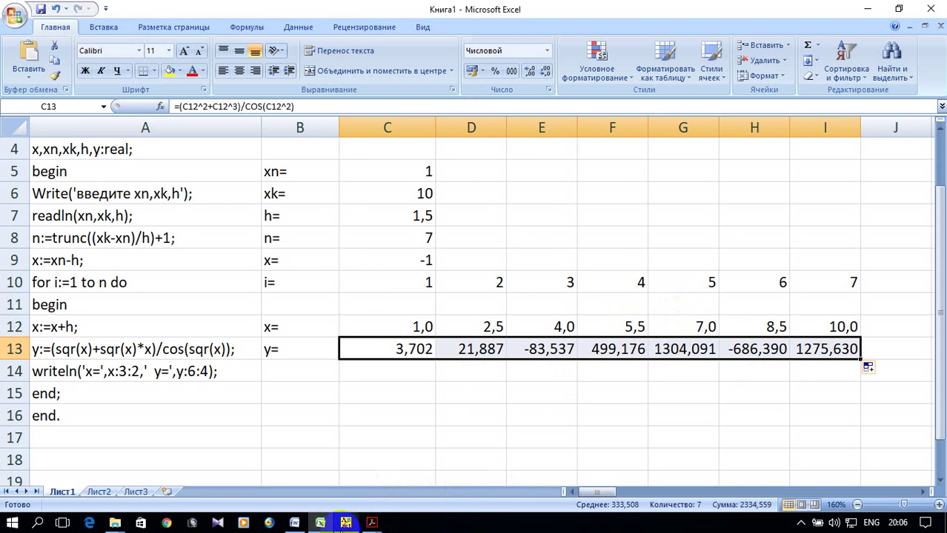
- Switch to PascalABC.NET to compare the program's output with the worksheet's x and y rows, and return to Excel
{"action": "left_click", "coordinate": [346, 523]}
{"action": "left_click", "coordinate": [345, 523]}
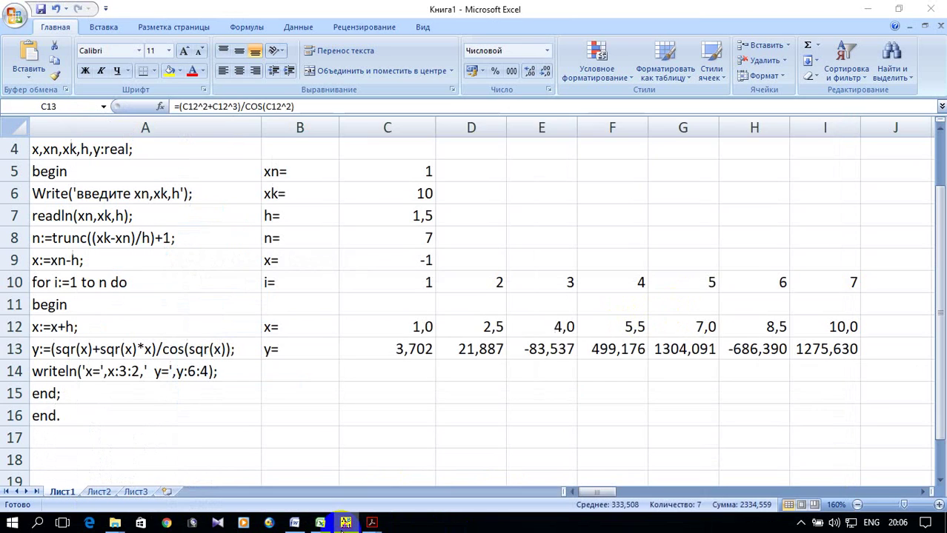
{"action": "left_click", "coordinate": [345, 523]}
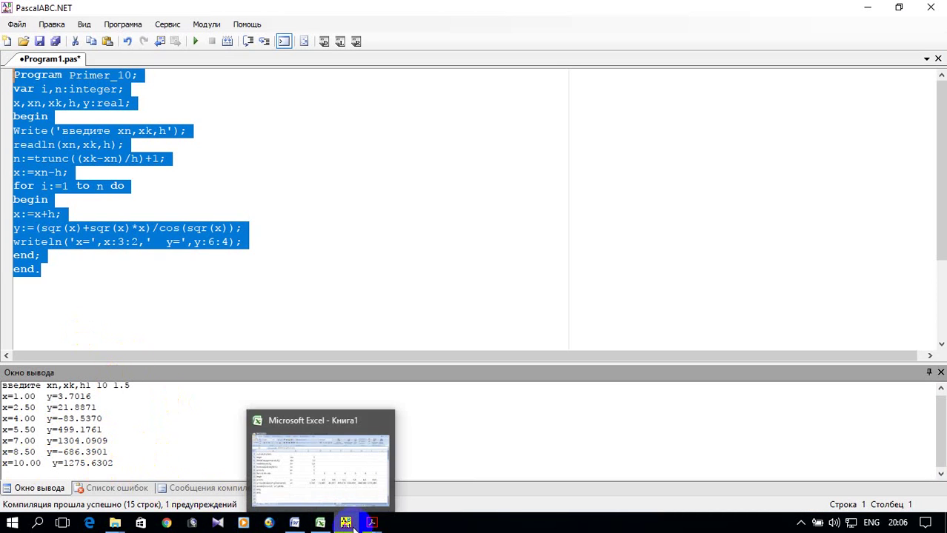
{"action": "mouse_move", "coordinate": [360, 524]}
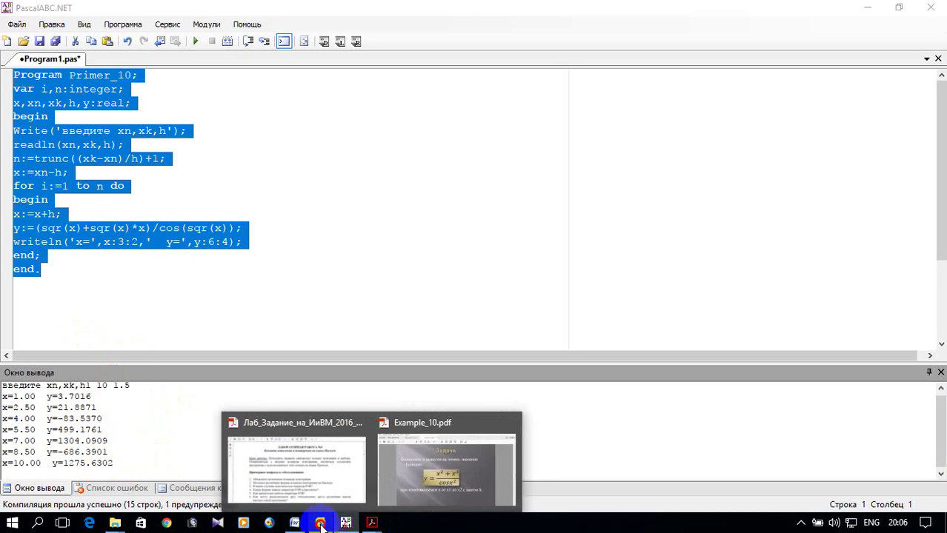
{"action": "left_click", "coordinate": [320, 523]}
{"action": "left_click", "coordinate": [305, 438]}
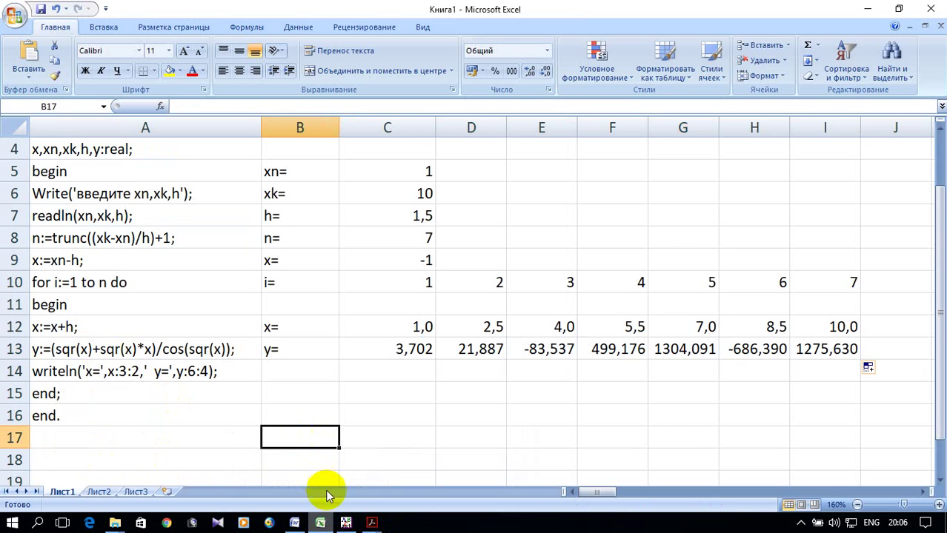
- Place the cursor in the blank Word document, then copy the task text from Example_10.pdf in Adobe Acrobat Reader
{"action": "left_click", "coordinate": [294, 523]}
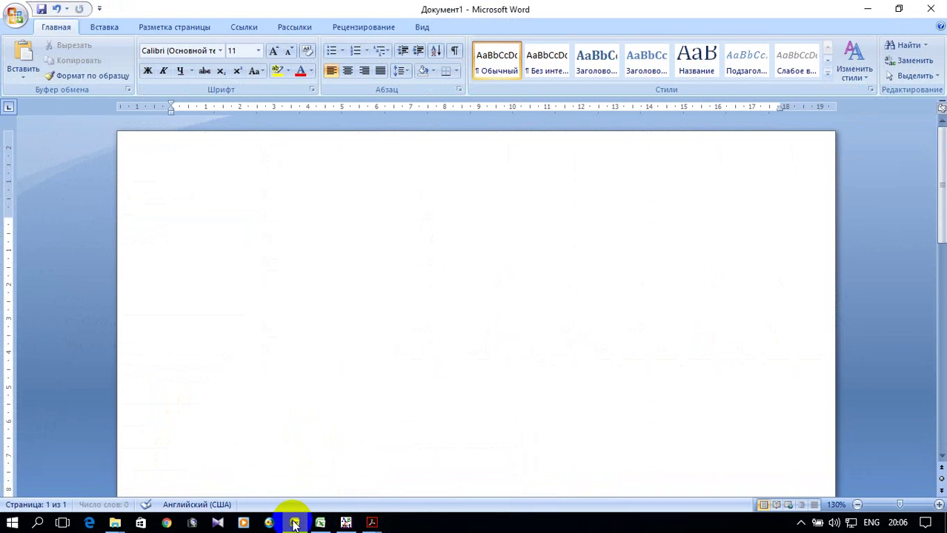
{"action": "left_click", "coordinate": [171, 225]}
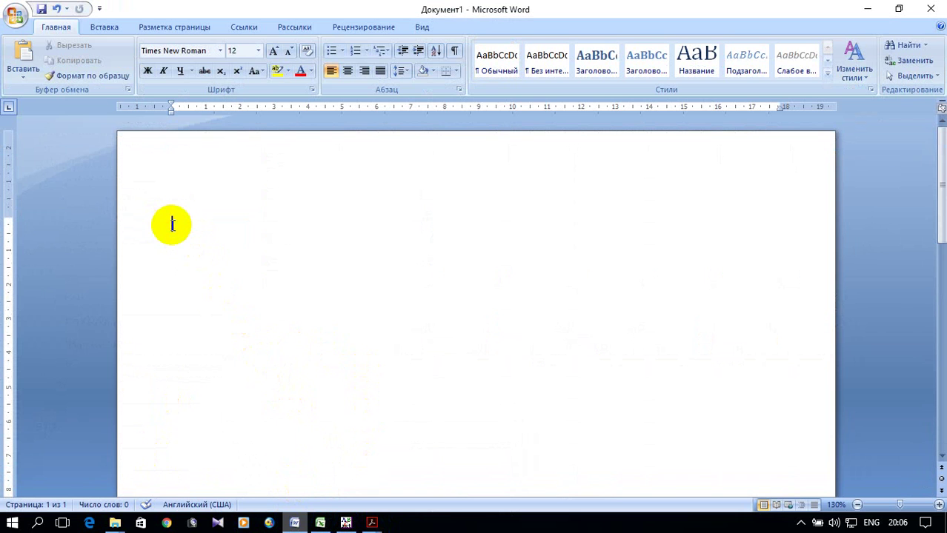
{"action": "left_click", "coordinate": [372, 523]}
{"action": "left_click", "coordinate": [454, 480]}
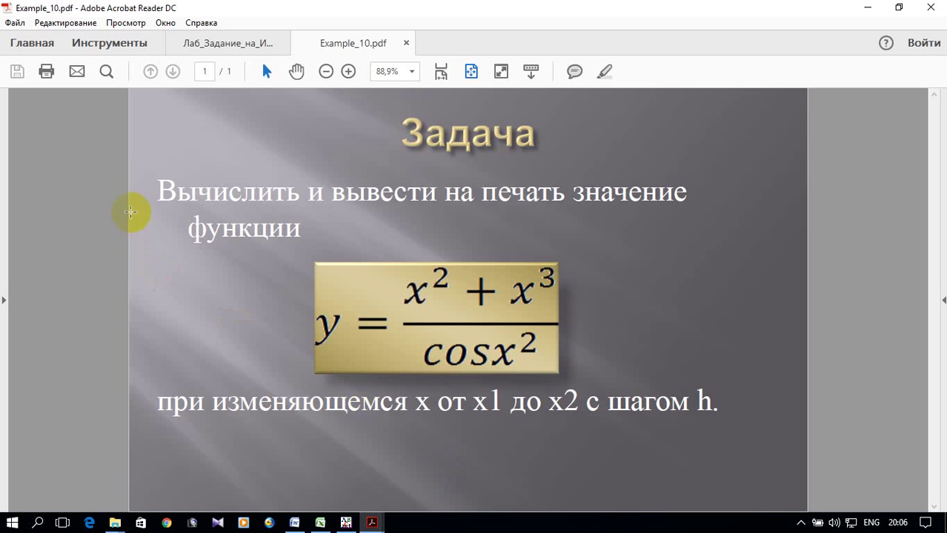
{"action": "left_click_drag", "start_coordinate": [169, 186], "coordinate": [749, 411]}
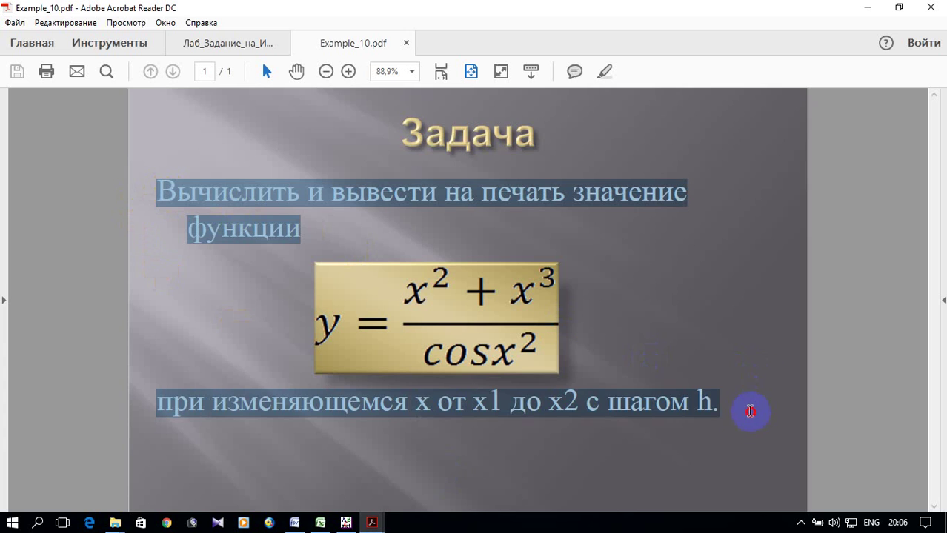
{"action": "right_click", "coordinate": [502, 204]}
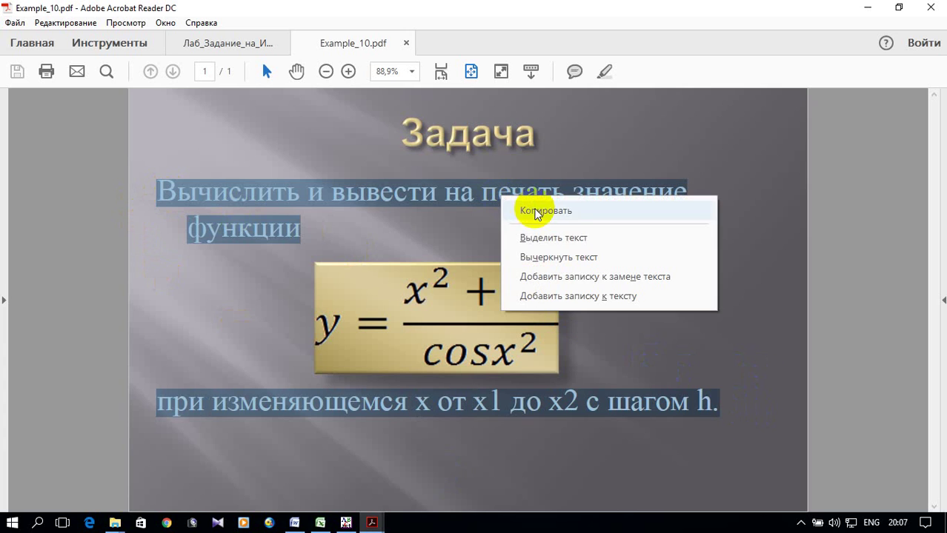
{"action": "left_click", "coordinate": [527, 210]}
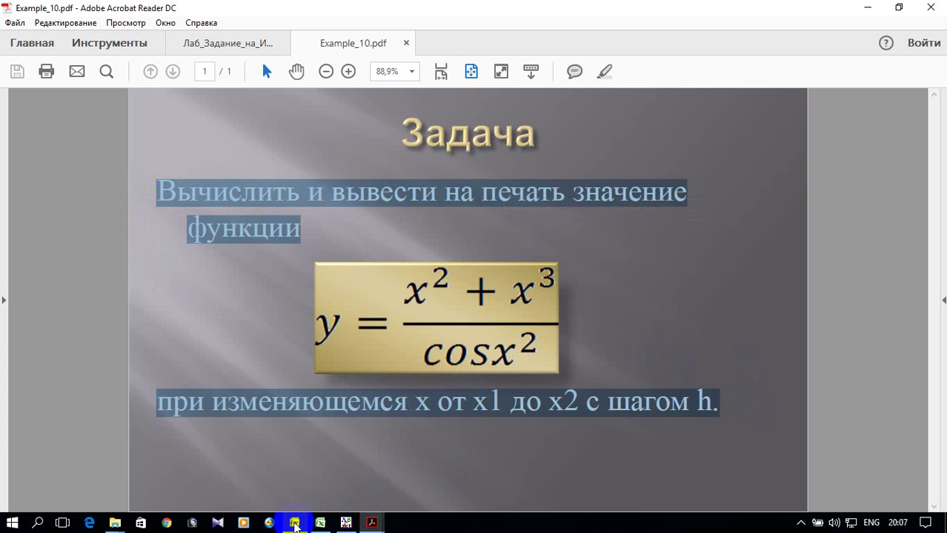
- Switch to Word, paste the copied task text into the blank document and set its font size to 14
{"action": "left_click", "coordinate": [294, 523]}
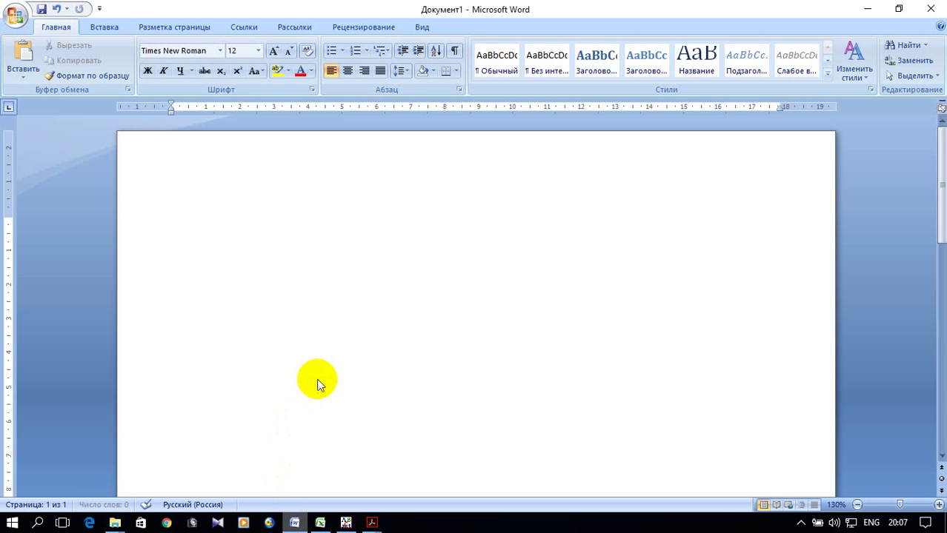
{"action": "key", "text": "ctrl+v"}
{"action": "left_click_drag", "start_coordinate": [343, 424], "coordinate": [237, 275]}
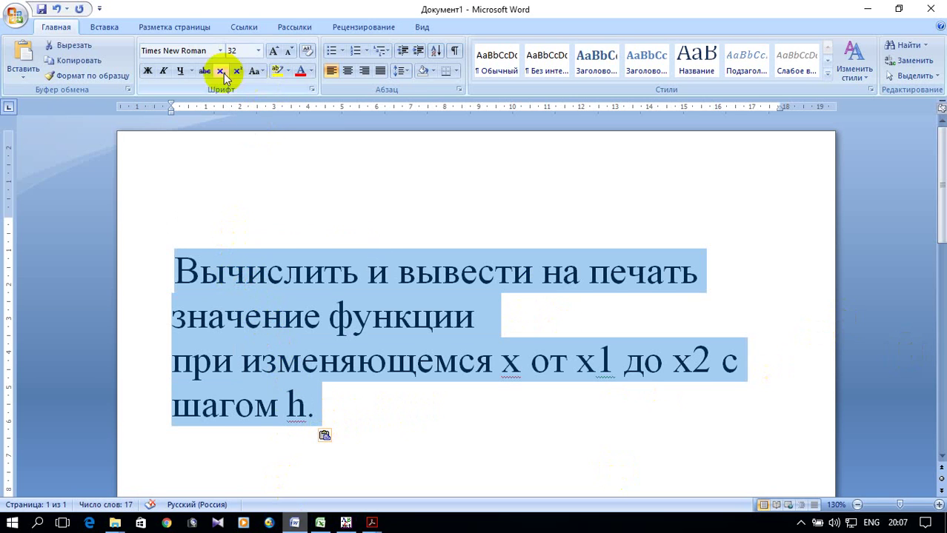
{"action": "left_click", "coordinate": [256, 52]}
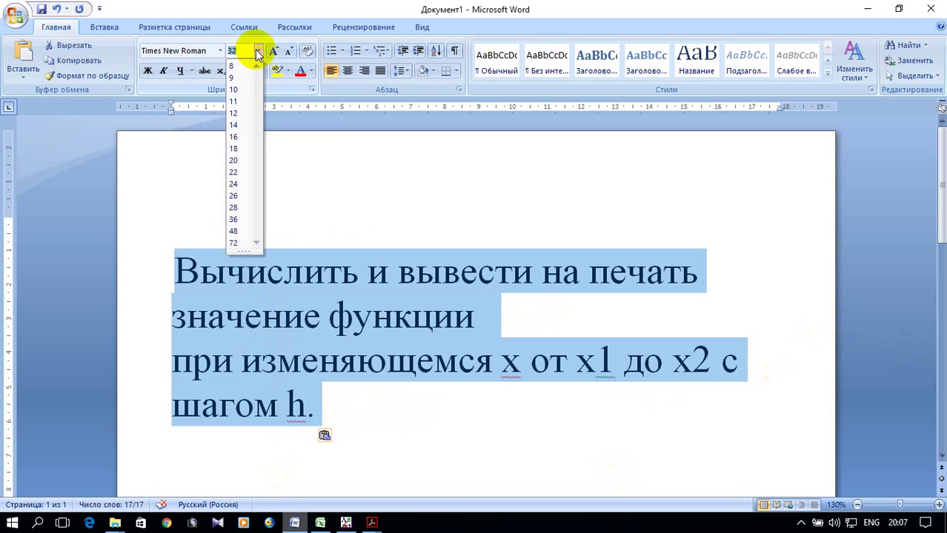
{"action": "left_click", "coordinate": [241, 124]}
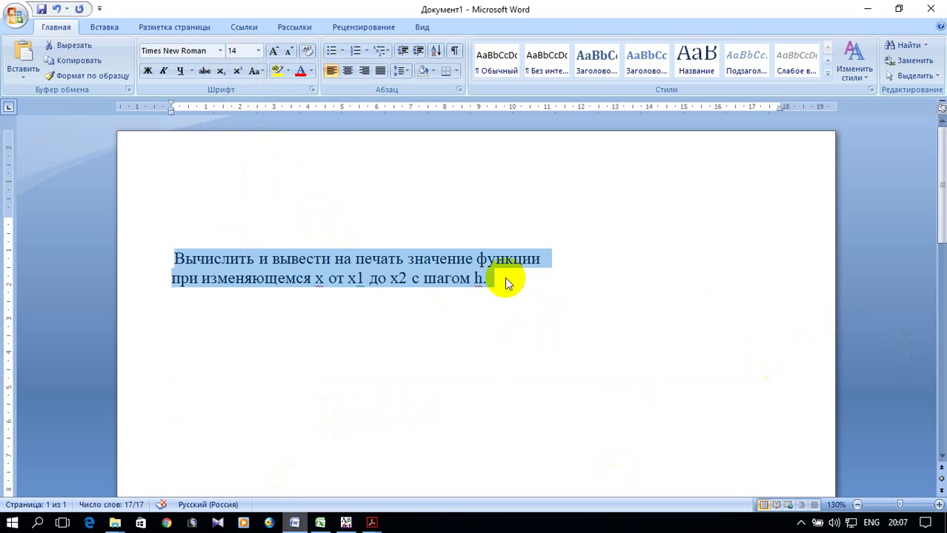
- Add an empty line between the two lines of the task text and insert a new blank equation there
{"action": "left_click", "coordinate": [576, 252]}
{"action": "key", "text": "Return"}
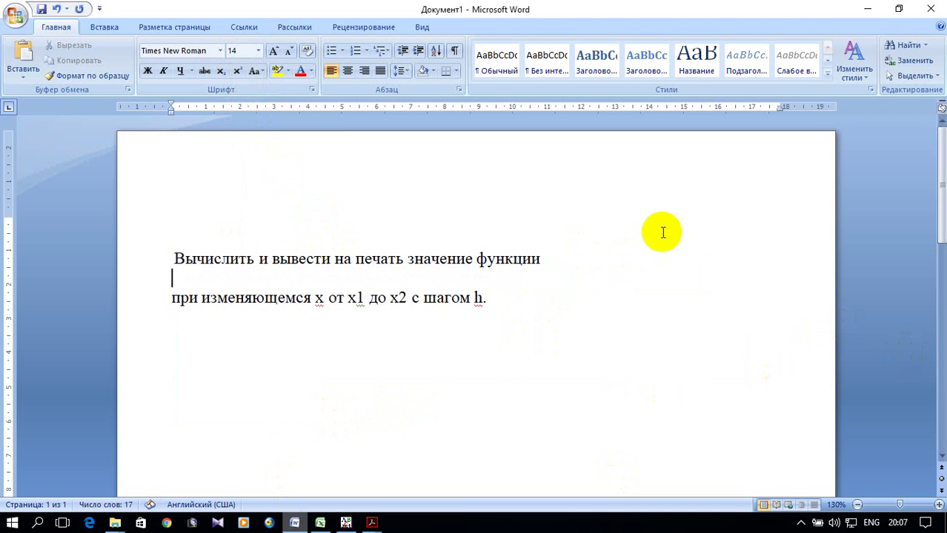
{"action": "left_click", "coordinate": [108, 28]}
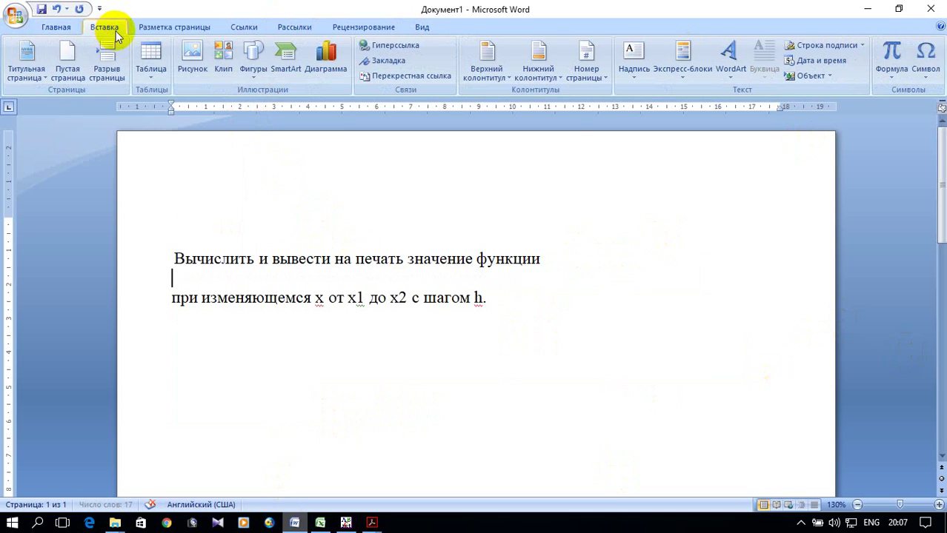
{"action": "left_click", "coordinate": [903, 80]}
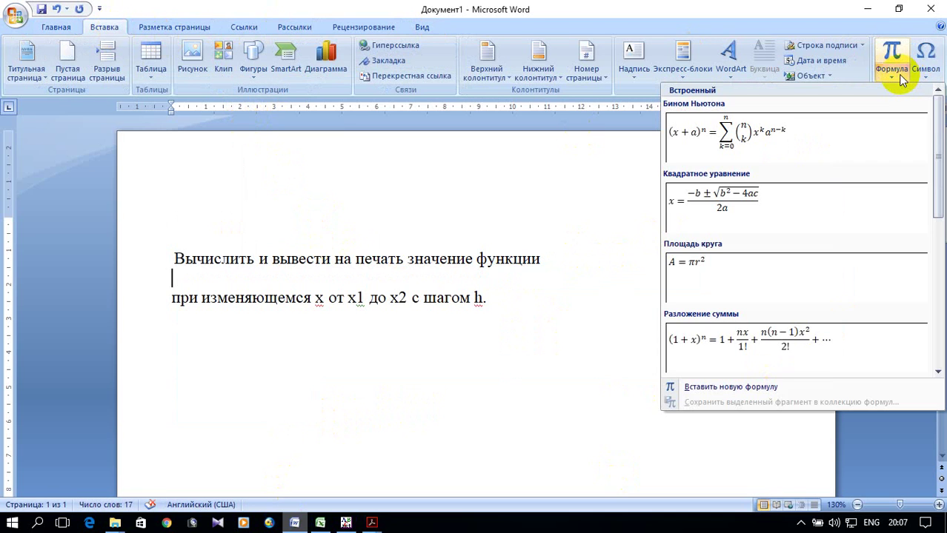
{"action": "left_click", "coordinate": [710, 388]}
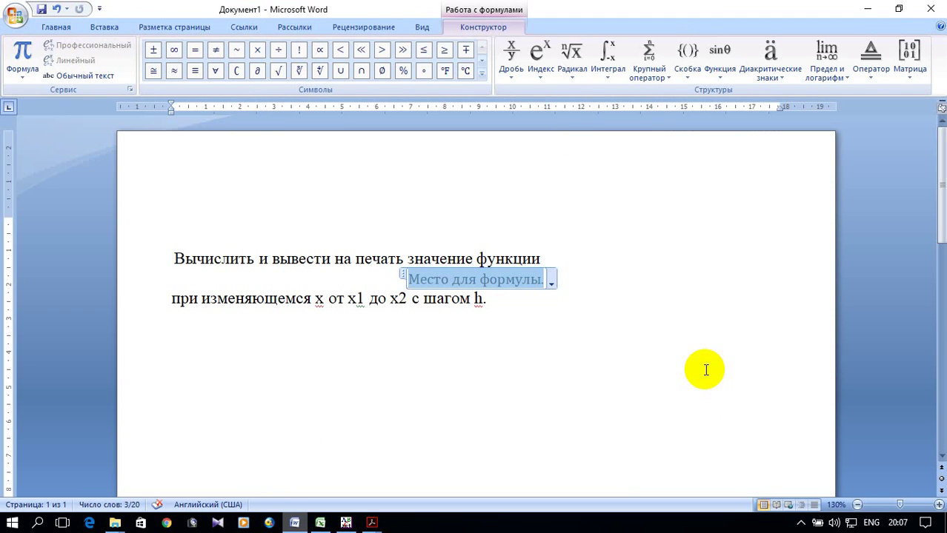
- Begin the equation with y = followed by an empty stacked fraction
{"action": "type", "text": "y ="}
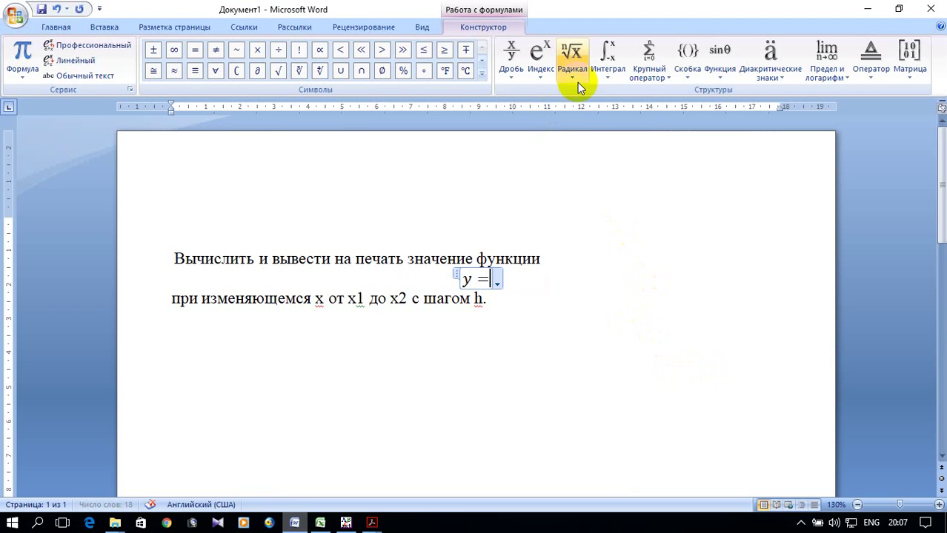
{"action": "left_click", "coordinate": [511, 56]}
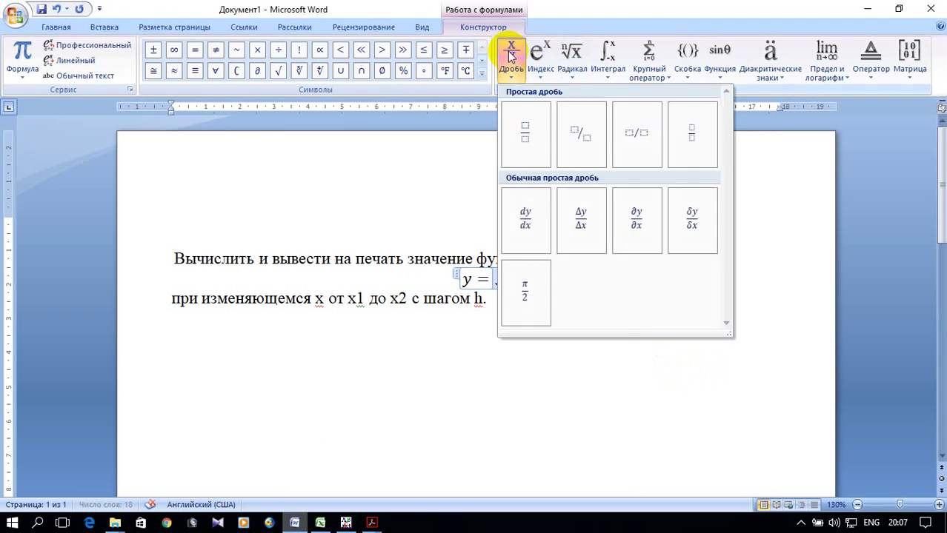
{"action": "left_click", "coordinate": [525, 134]}
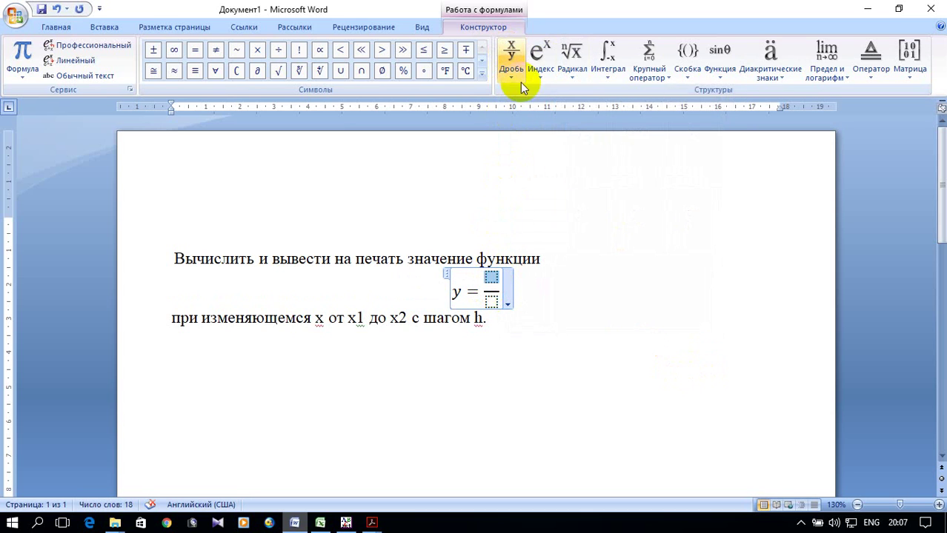
- Build the fraction's numerator from two empty superscript structures joined by a plus sign
{"action": "left_click", "coordinate": [539, 52]}
{"action": "left_click", "coordinate": [559, 122]}
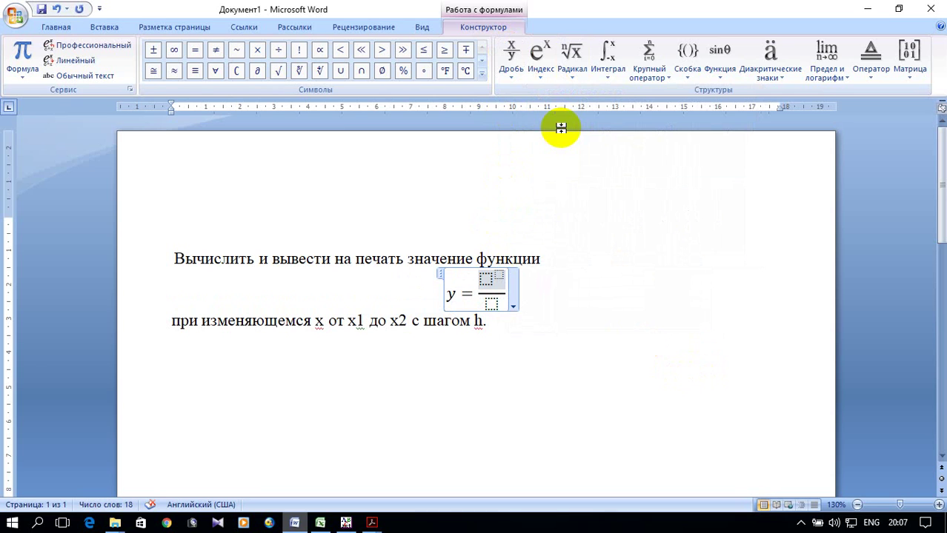
{"action": "type", "text": "+"}
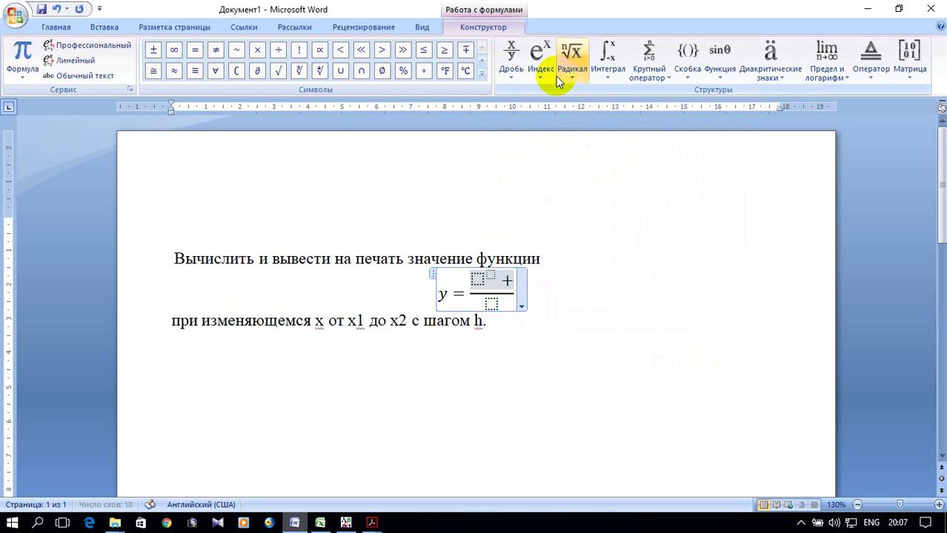
{"action": "left_click", "coordinate": [541, 52]}
{"action": "left_click", "coordinate": [565, 124]}
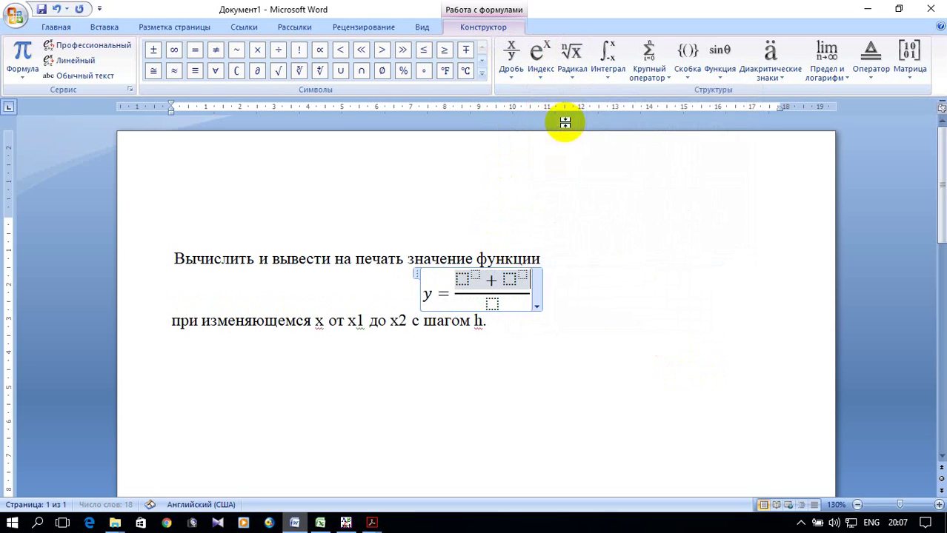
- Fill the numerator's placeholders so that it reads x² + x³
{"action": "left_click", "coordinate": [492, 303]}
{"action": "left_click", "coordinate": [463, 279]}
{"action": "type", "text": "x"}
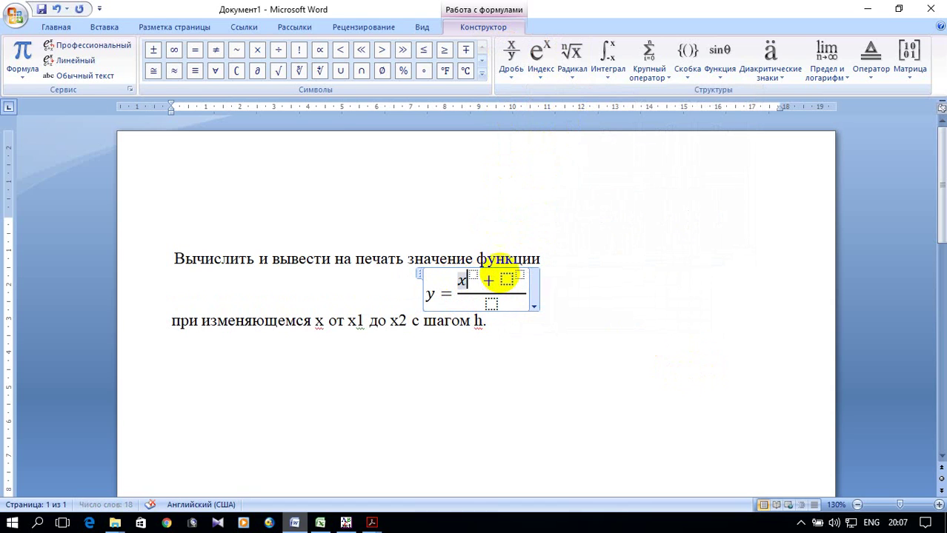
{"action": "left_click", "coordinate": [474, 274]}
{"action": "type", "text": "2"}
{"action": "left_click", "coordinate": [506, 280]}
{"action": "type", "text": "x"}
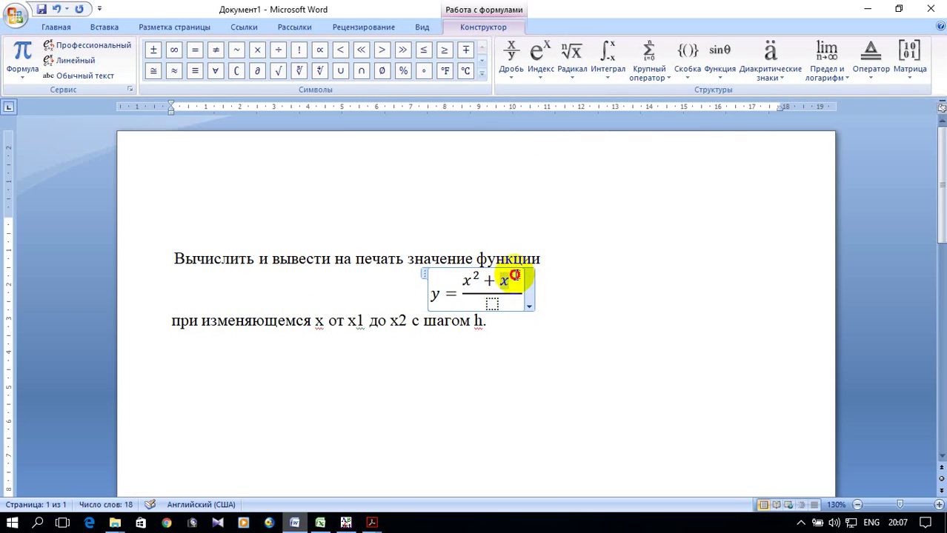
{"action": "type", "text": "3"}
- Enter cos in the fraction's denominator, followed by an empty superscript structure
{"action": "left_click", "coordinate": [491, 302]}
{"action": "type", "text": "cos"}
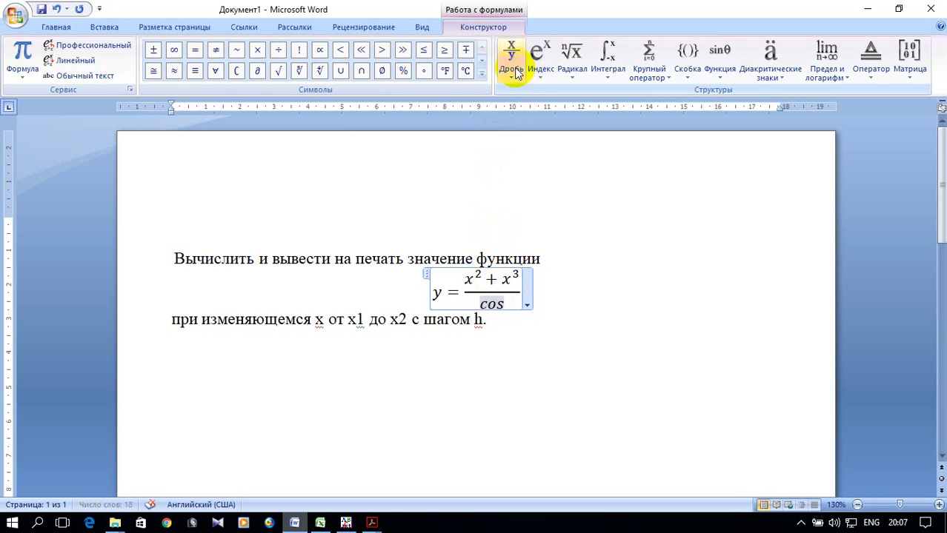
{"action": "left_click", "coordinate": [540, 56]}
{"action": "left_click", "coordinate": [563, 120]}
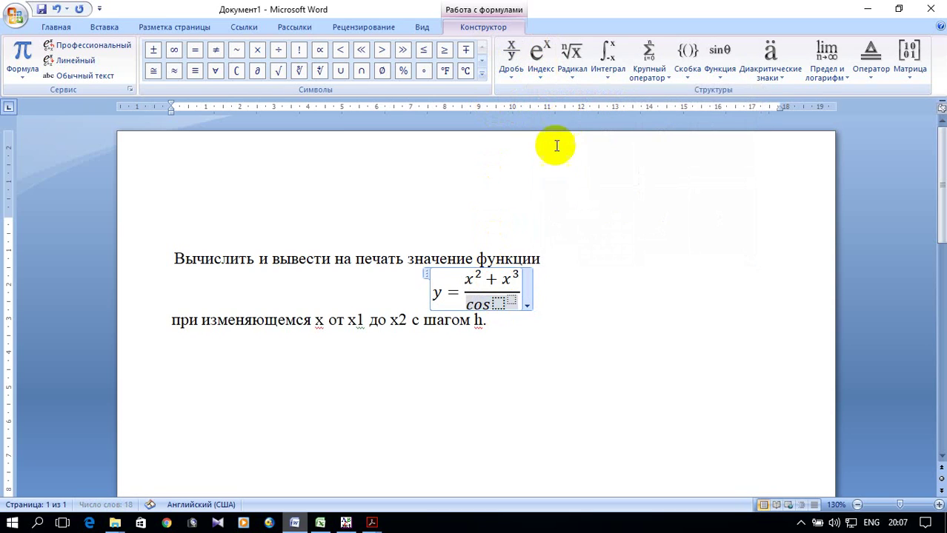